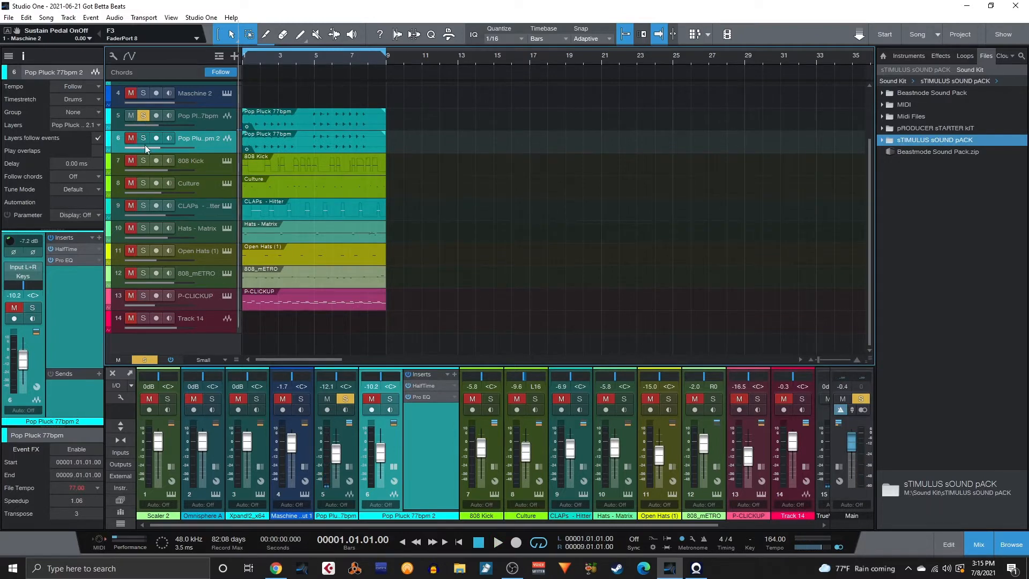
# - Play the Pop Pluck 77bpm 2 track soloed by itself, and add the first Pop Pluck 77bpm track back to the solo
pyautogui.click(144, 139)
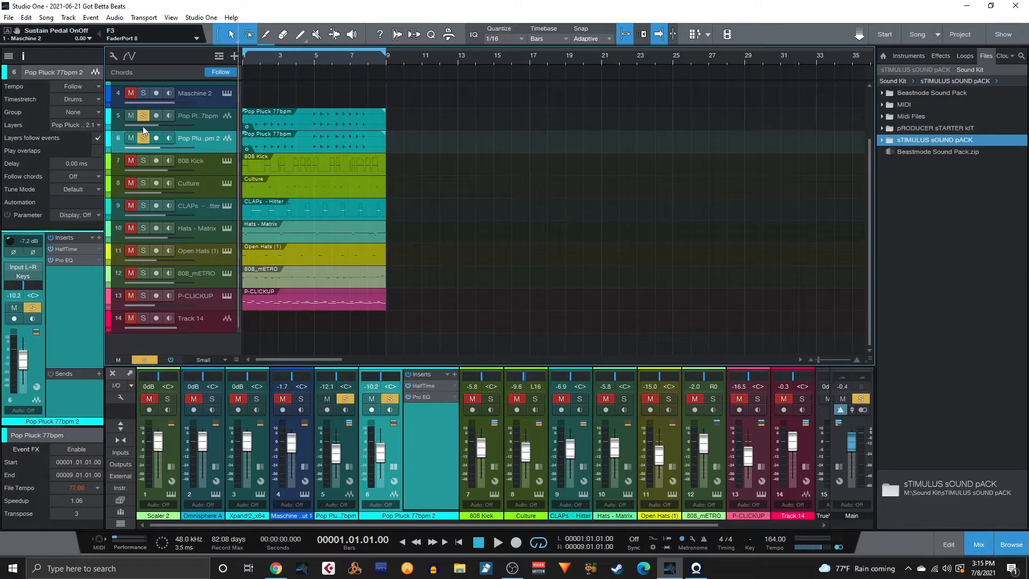
pyautogui.click(145, 118)
pyautogui.press('space')
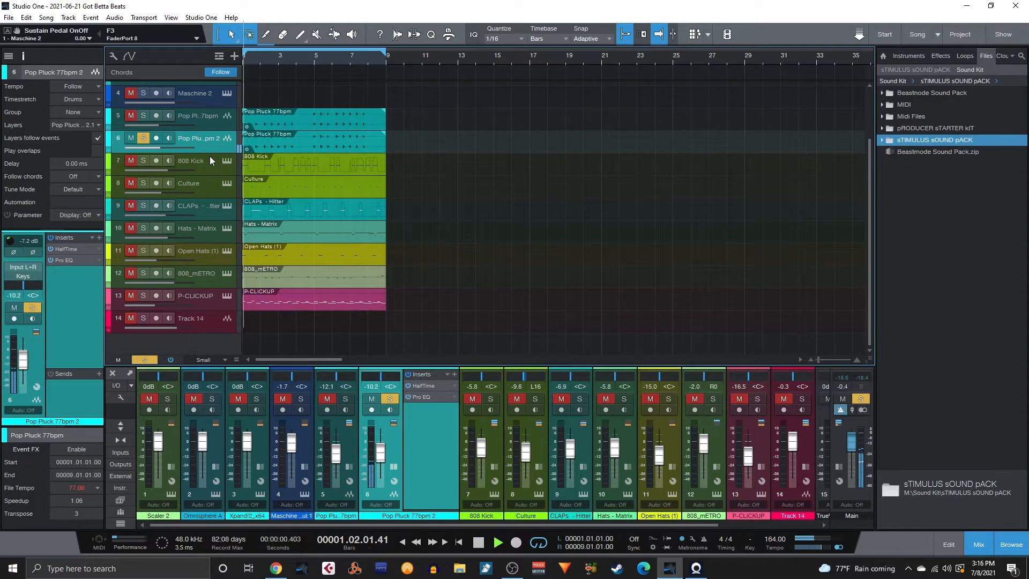
pyautogui.click(143, 116)
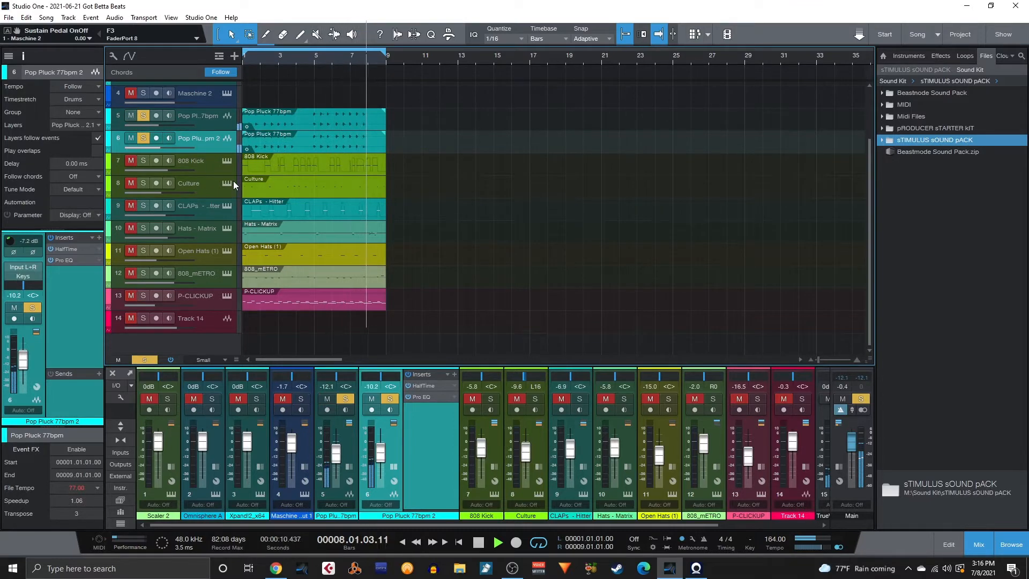
# - Add the CLAPs - Hitter track to the soloed tracks and play the loop
pyautogui.click(142, 205)
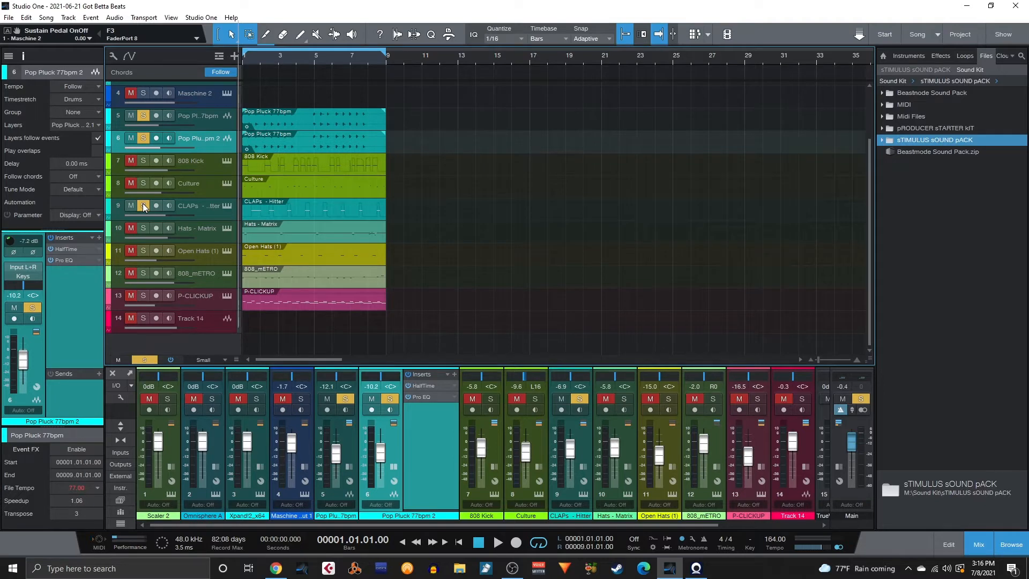
pyautogui.press('space')
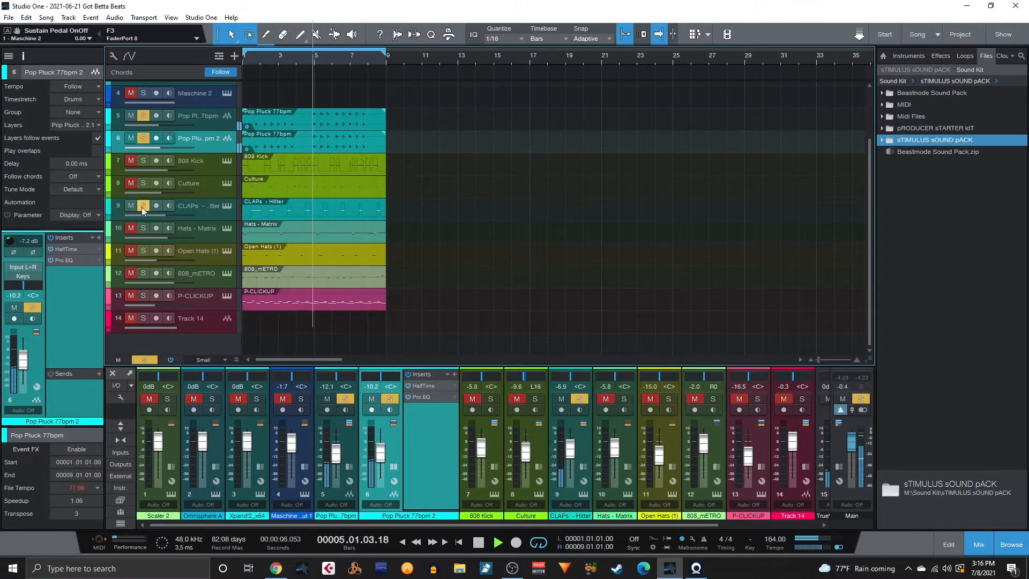
pyautogui.click(143, 207)
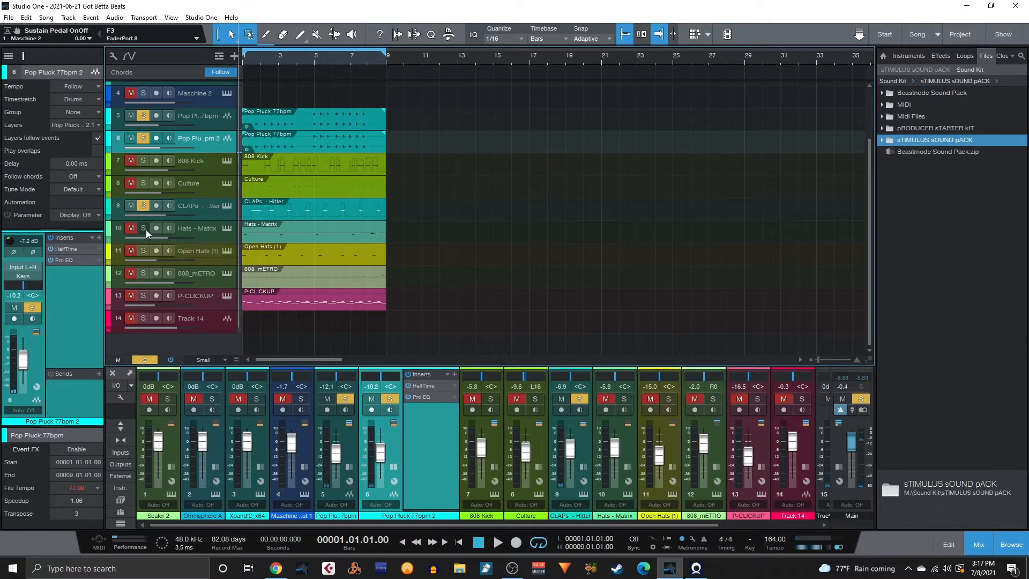
# - Add the Hats - Matrix track to the soloed tracks and audition the loop
pyautogui.click(143, 229)
pyautogui.press('space')
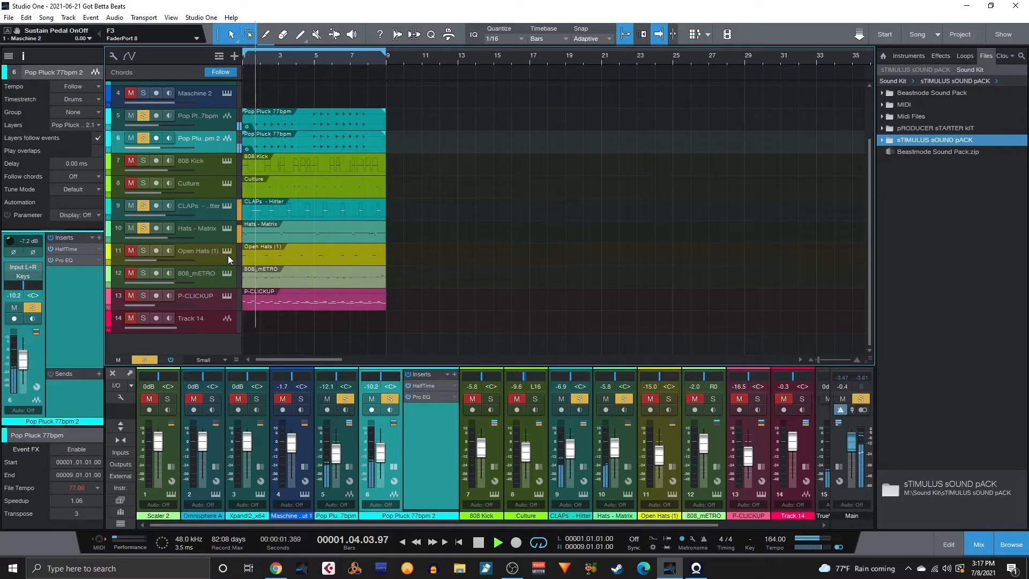
pyautogui.press('space')
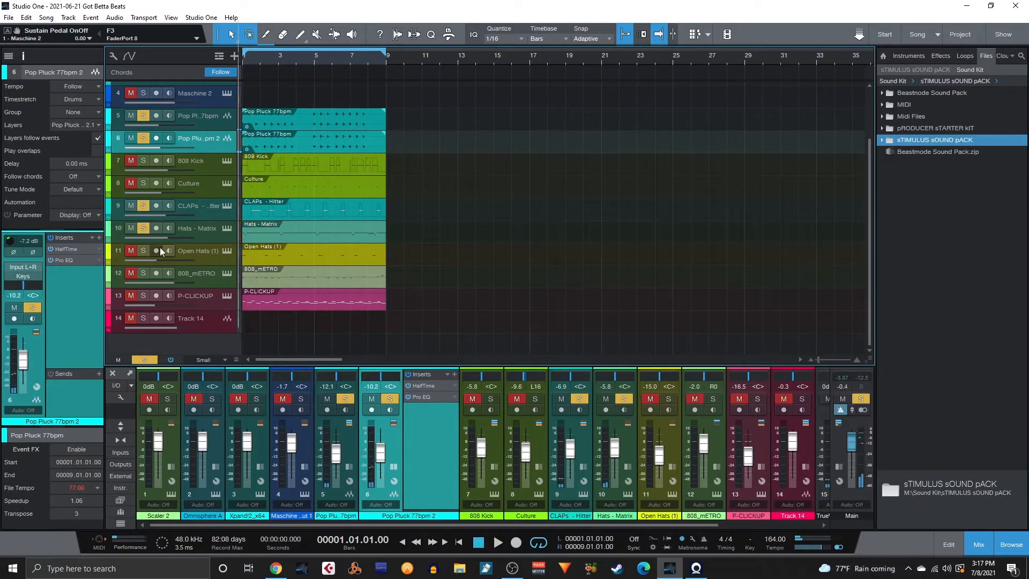
# - Solo the Open Hats (1) track along with the other soloed parts and play the loop to hear it
pyautogui.click(131, 250)
pyautogui.click(140, 250)
pyautogui.press('space')
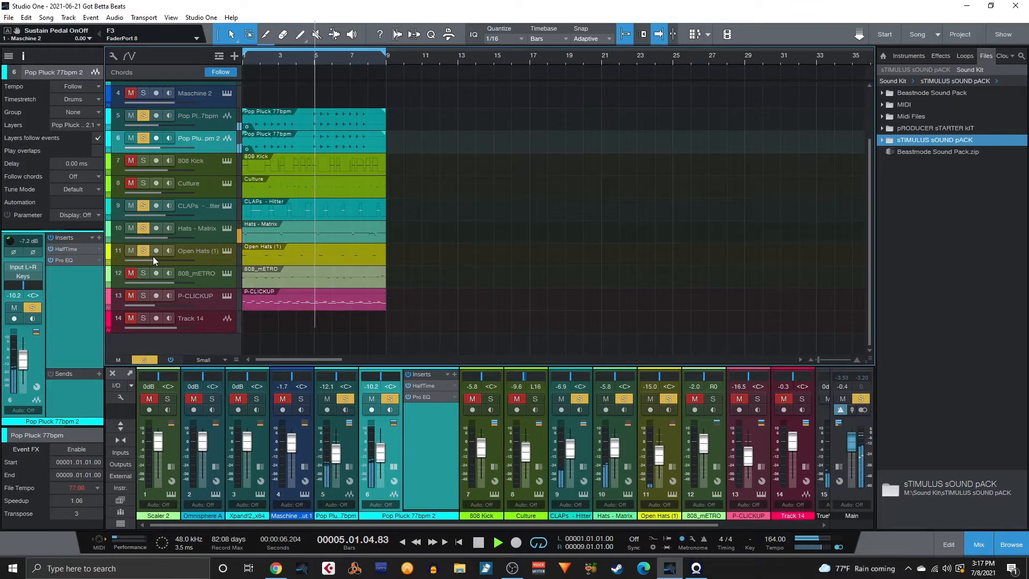
pyautogui.press('space')
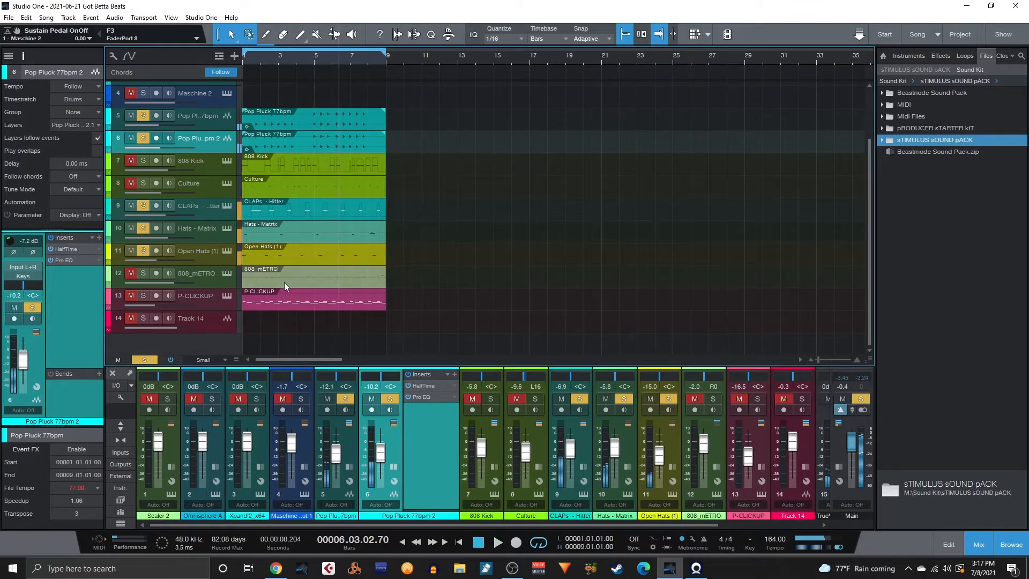
# - In the Open Hats (1) part, set the note editor's quantize to 1/8 and move the late open hat note back to the start of bar 5
pyautogui.doubleClick(323, 256)
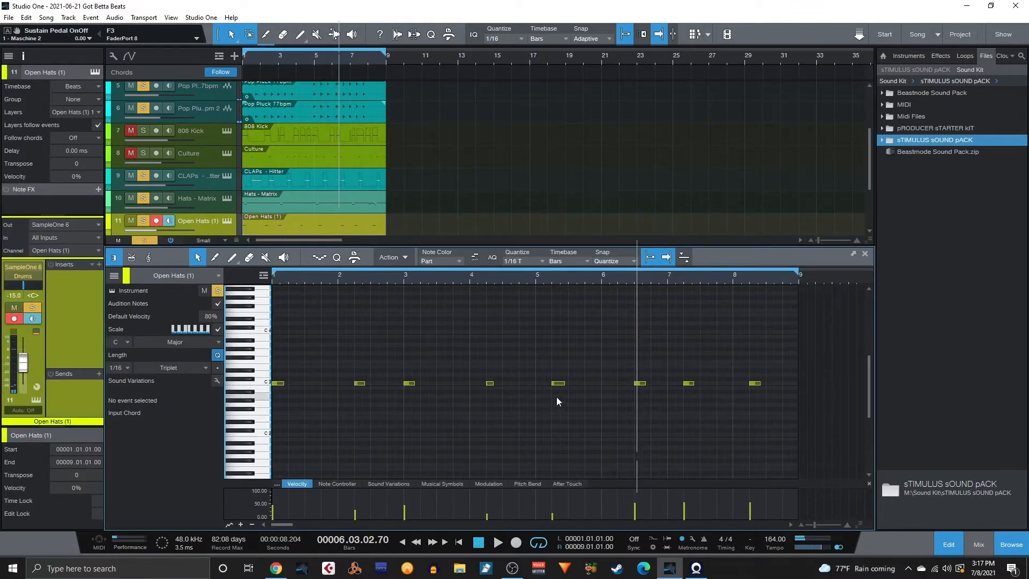
pyautogui.moveTo(560, 386)
pyautogui.mouseDown()
pyautogui.moveTo(552, 360)
pyautogui.moveTo(545, 410)
pyautogui.moveTo(547, 386)
pyautogui.mouseUp()
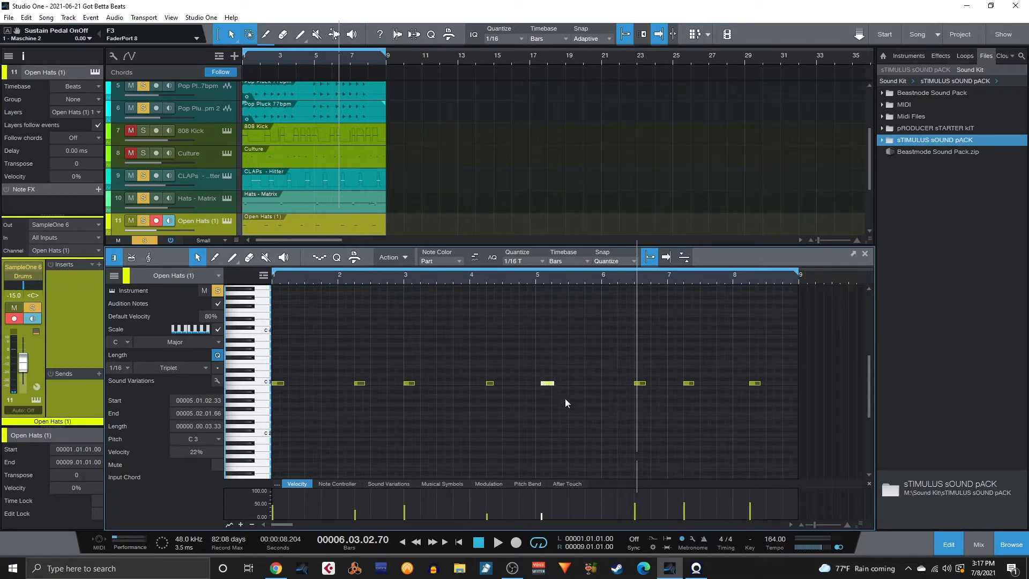
pyautogui.click(519, 261)
pyautogui.click(601, 282)
pyautogui.press('Down')
pyautogui.press('Down')
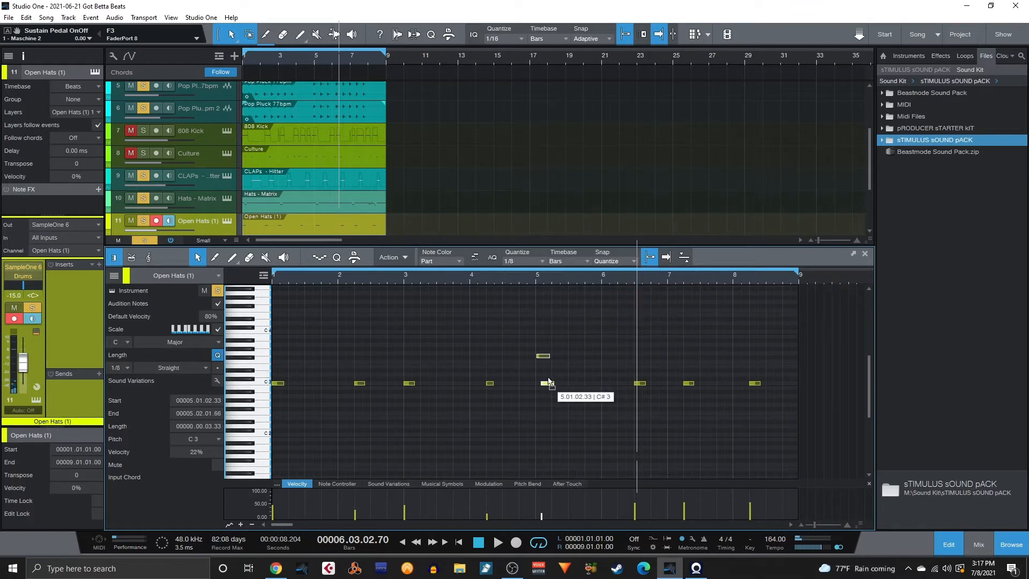
pyautogui.press('Down')
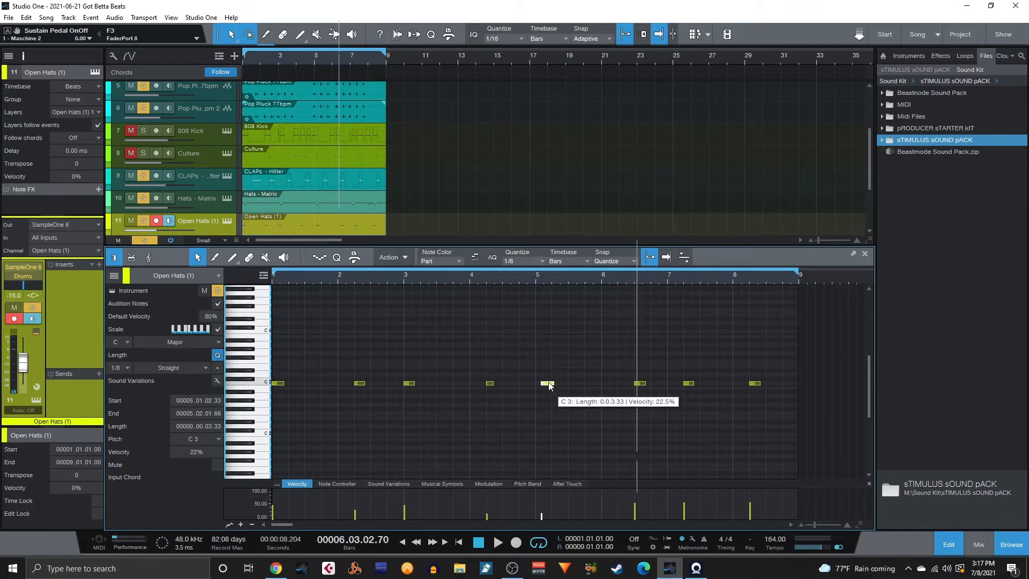
pyautogui.moveTo(549, 384); pyautogui.dragTo(544, 386)
pyautogui.click(560, 396)
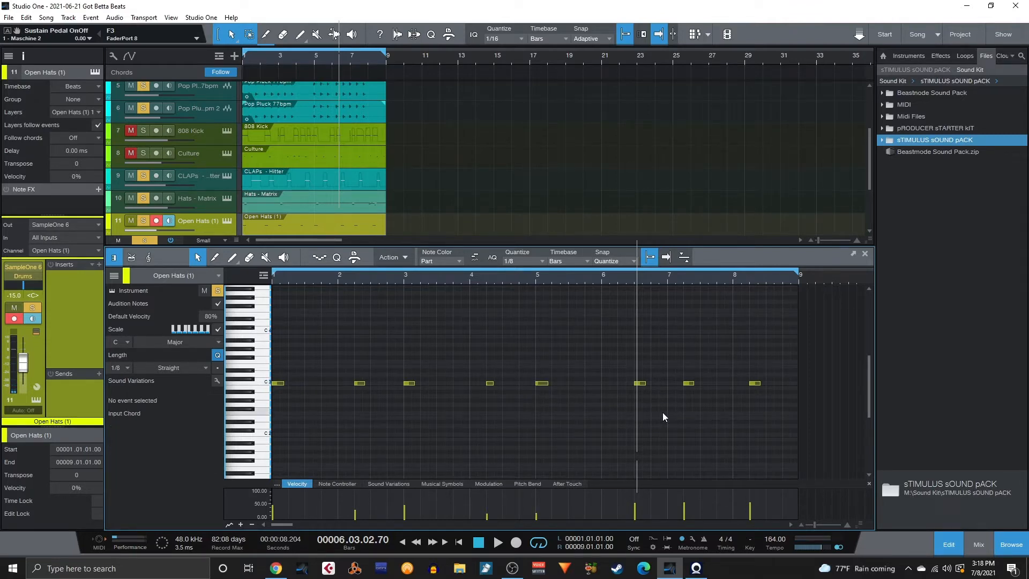
# - Play the loop from the song start to check the corrected open hat timing
pyautogui.press(',')
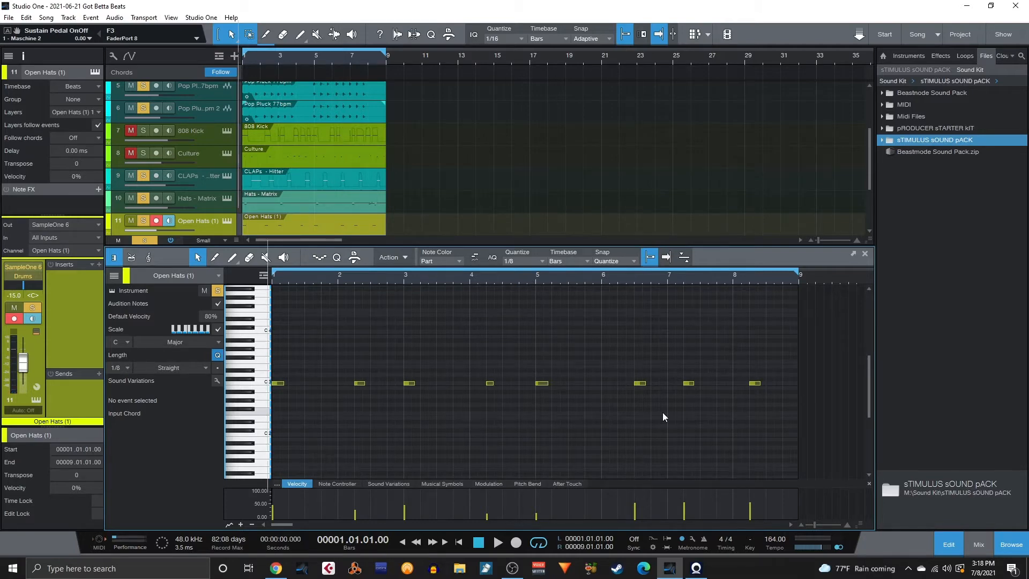
pyautogui.press('space')
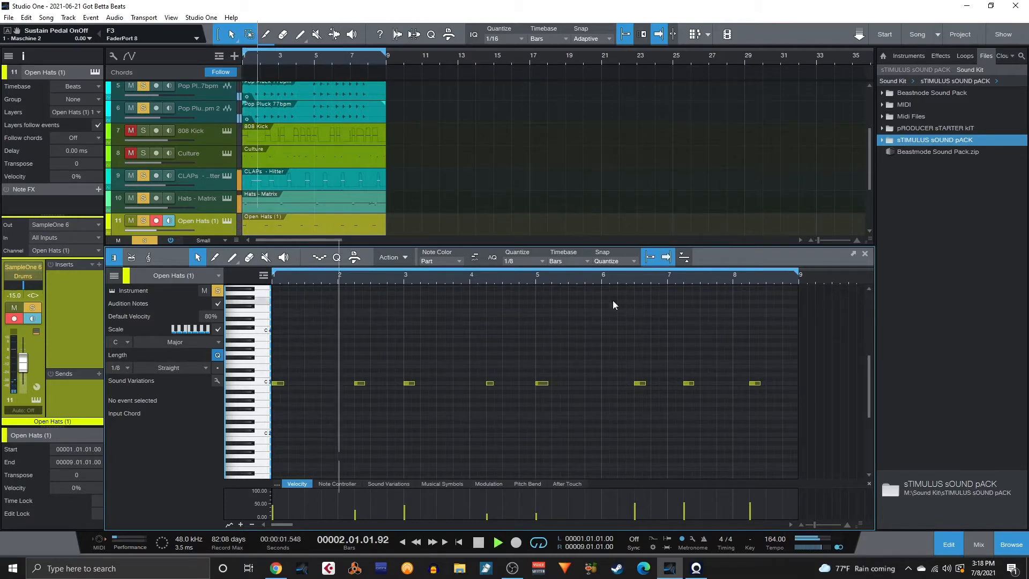
pyautogui.scroll(-2, 236, 186)
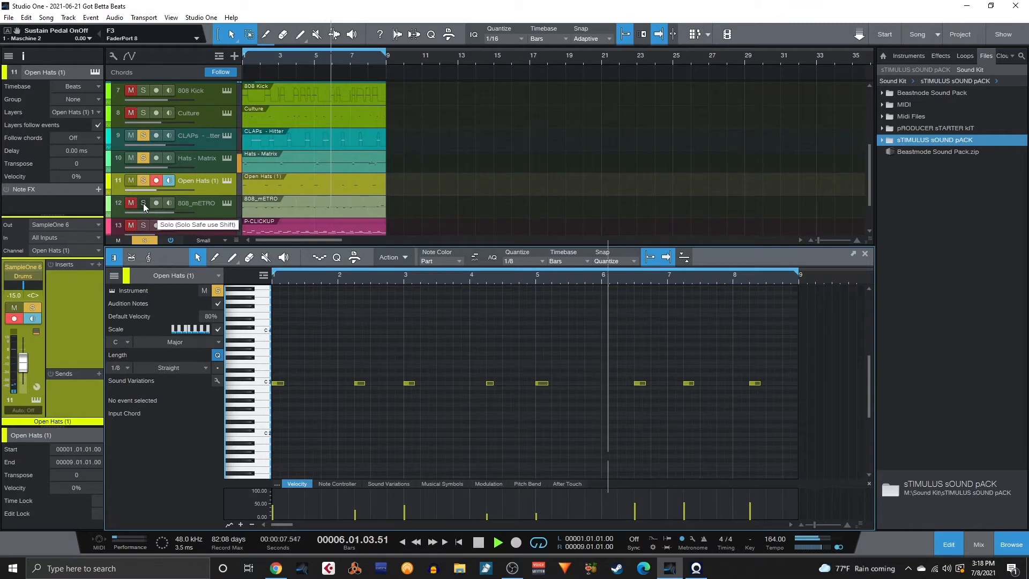
pyautogui.scroll(-2, 143, 204)
pyautogui.scroll(3, 164, 184)
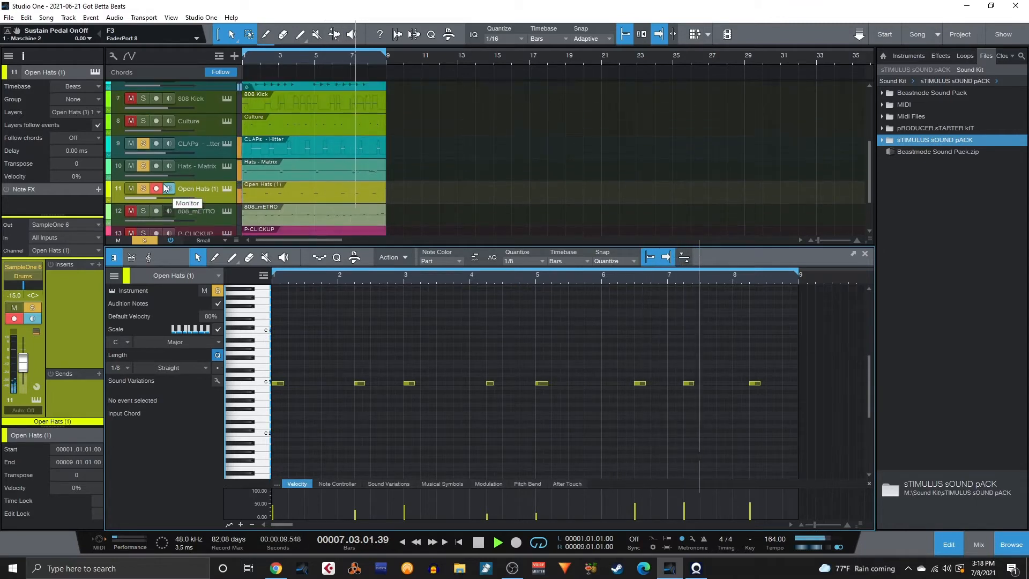
pyautogui.scroll(1, 163, 187)
pyautogui.moveTo(146, 133)
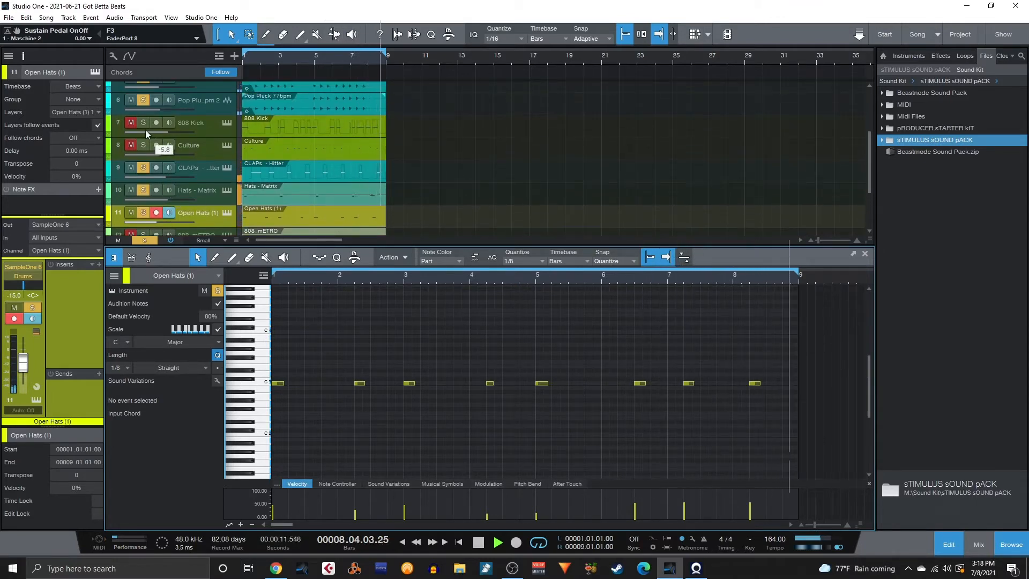
pyautogui.press('space')
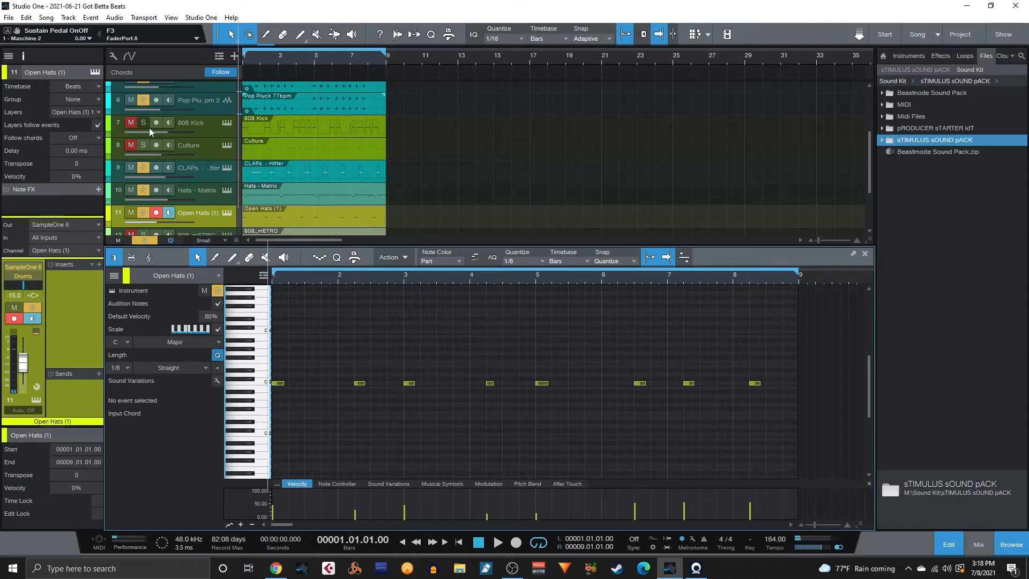
# - Add the 808 Kick track to the soloed tracks and audition the loop
pyautogui.click(146, 127)
pyautogui.press('space')
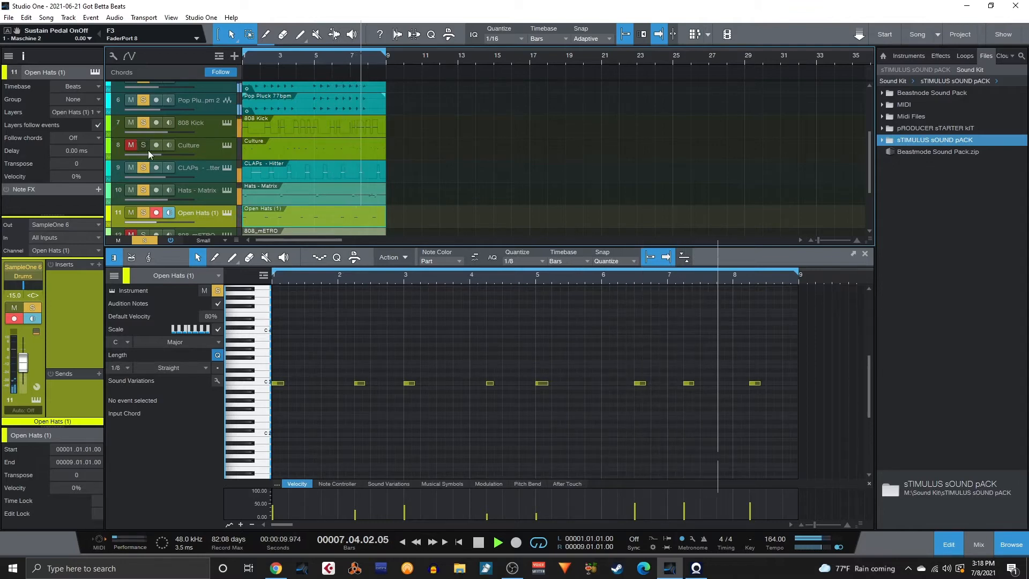
pyautogui.click(143, 146)
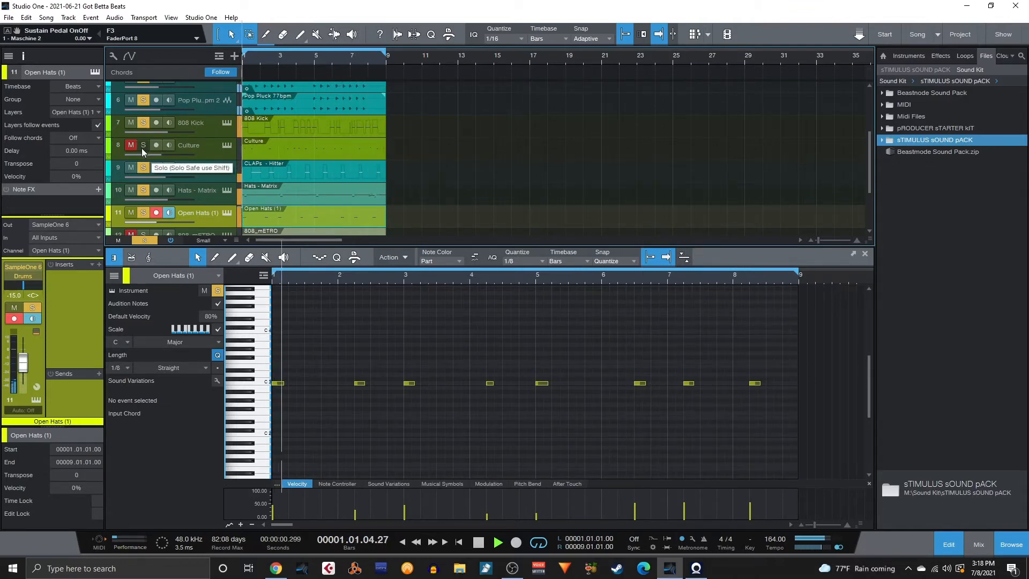
pyautogui.press('space')
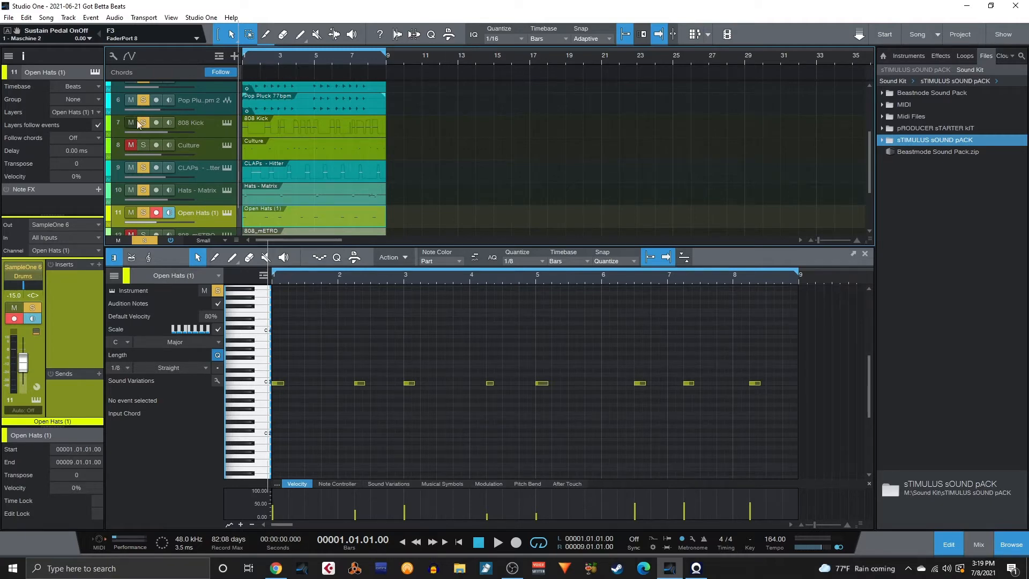
# - Add the 808_mETRO track to the soloed tracks and play back the loop with it
pyautogui.scroll(-1, 153, 140)
pyautogui.scroll(-3, 152, 140)
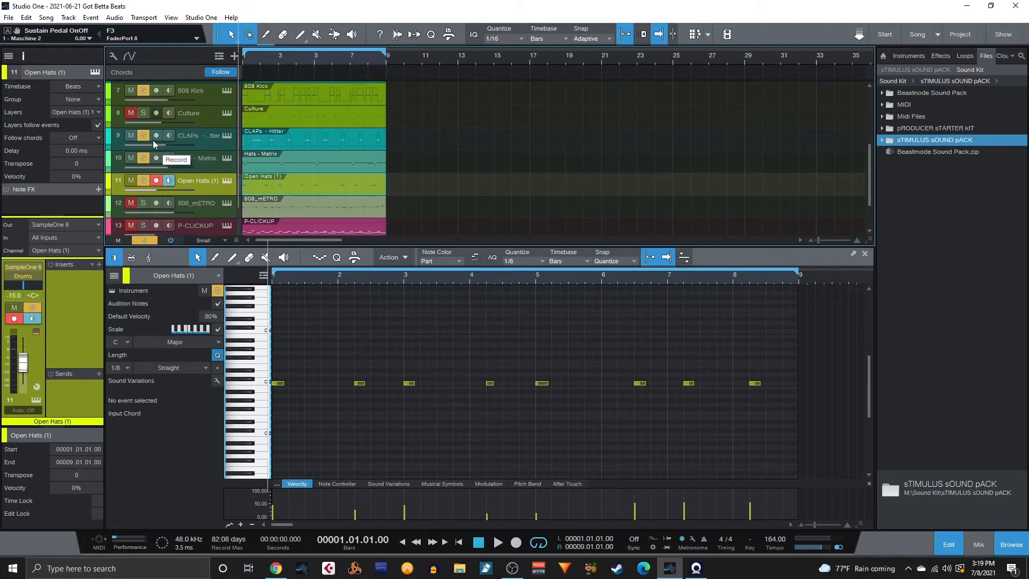
pyautogui.click(143, 204)
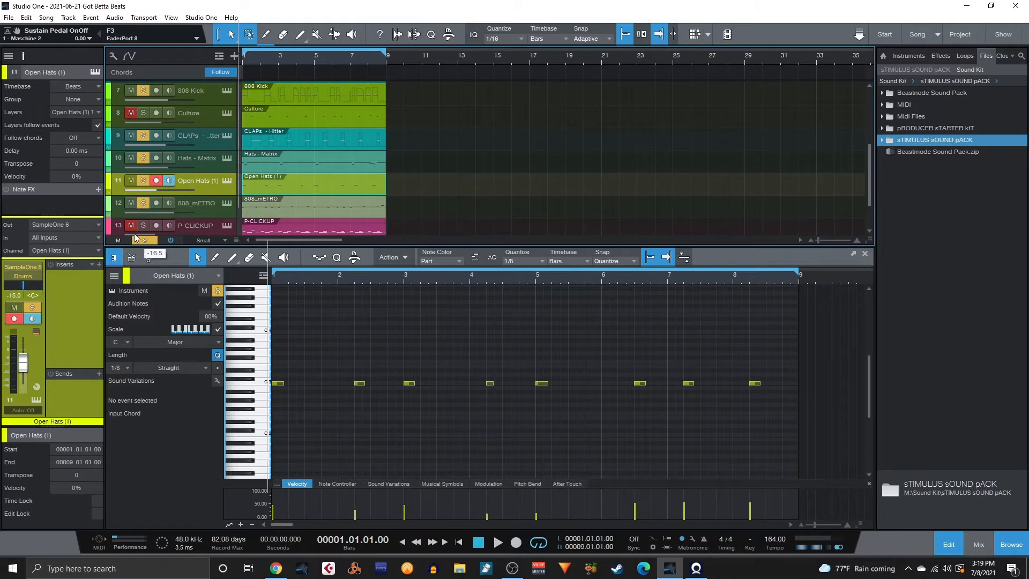
pyautogui.press('space')
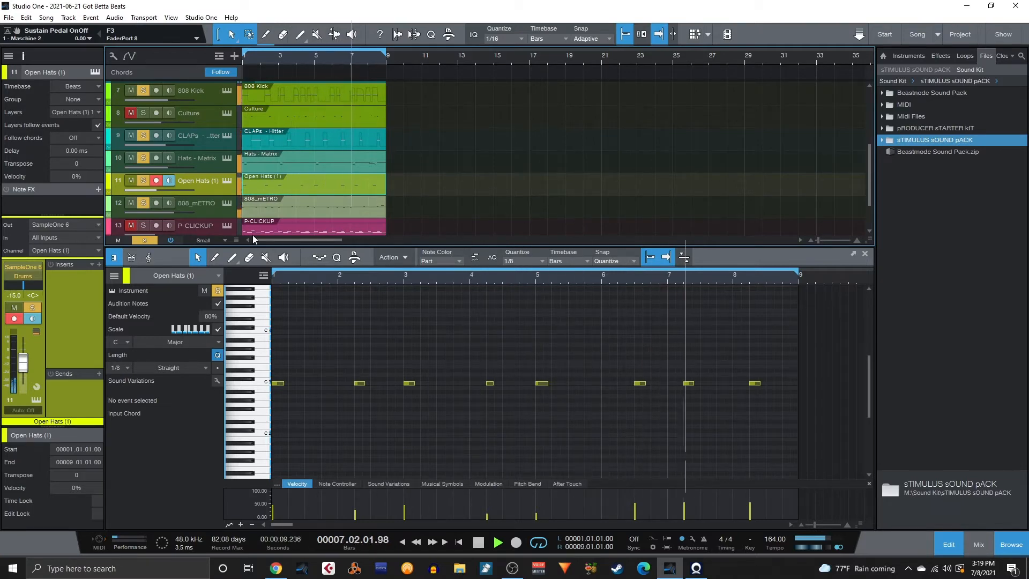
pyautogui.scroll(2, 132, 180)
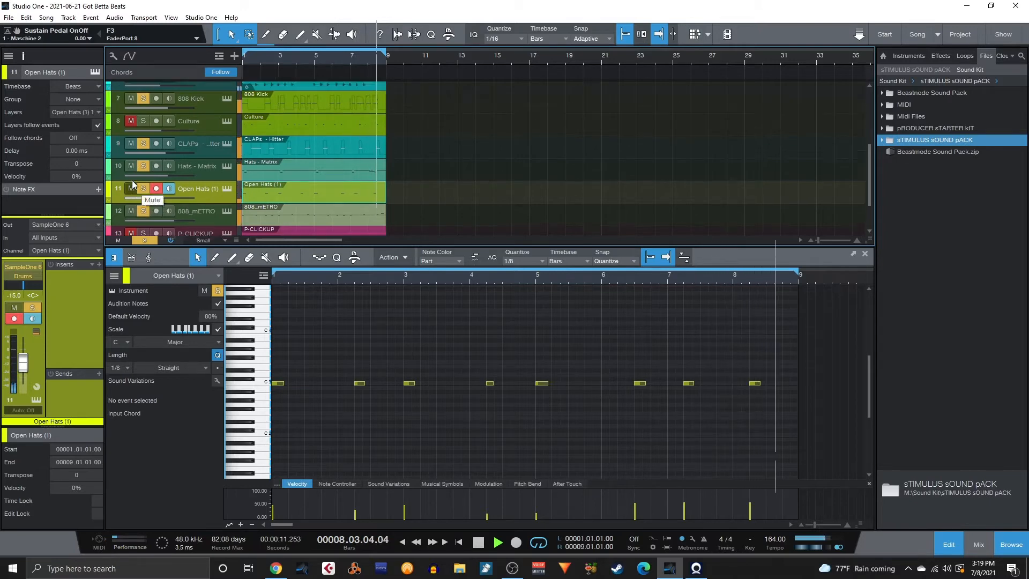
pyautogui.scroll(1, 132, 180)
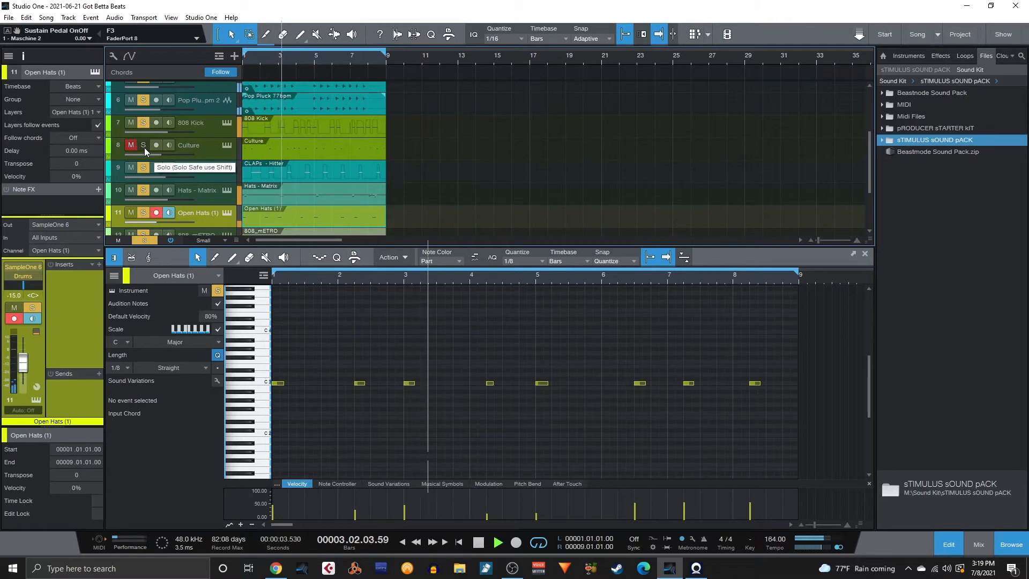
pyautogui.press('space')
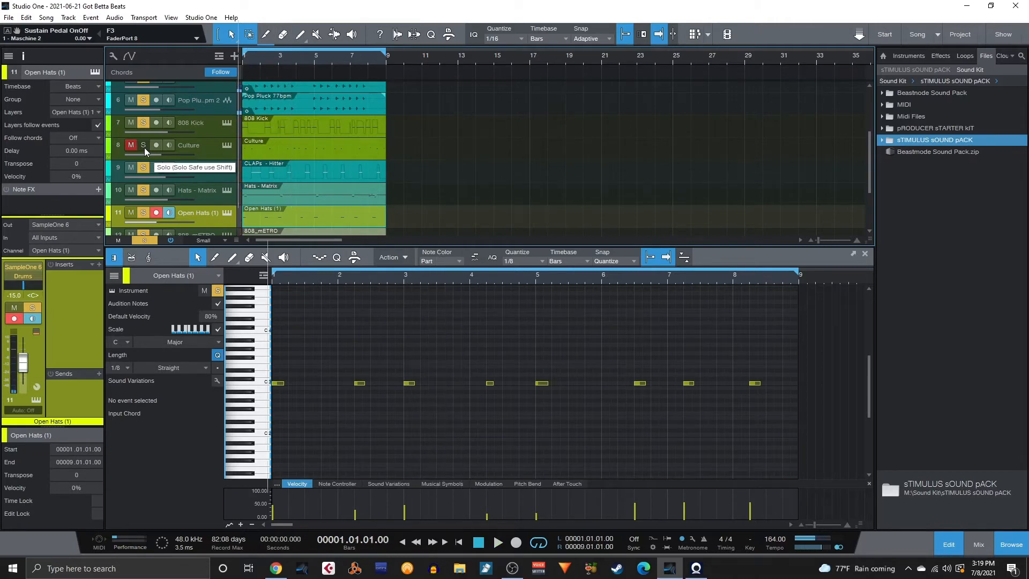
# - Add the Culture track to the soloed tracks and play the loop
pyautogui.click(144, 147)
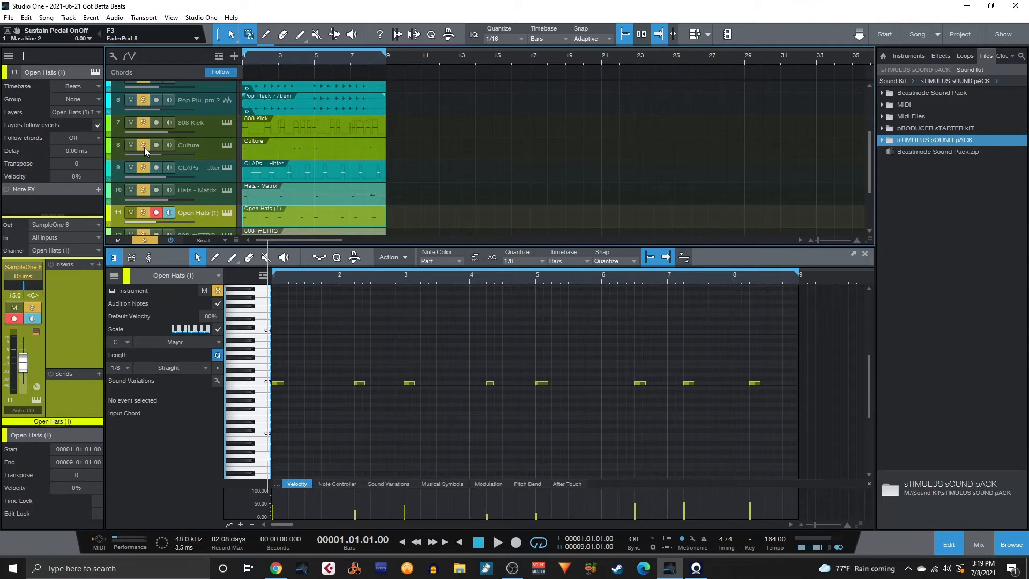
pyautogui.press('space')
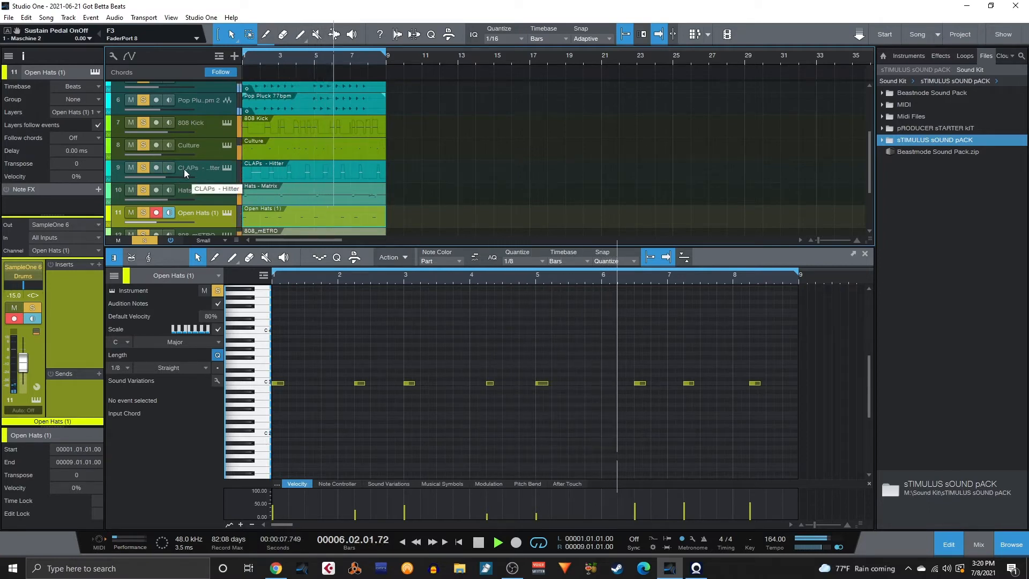
pyautogui.scroll(-3, 185, 169)
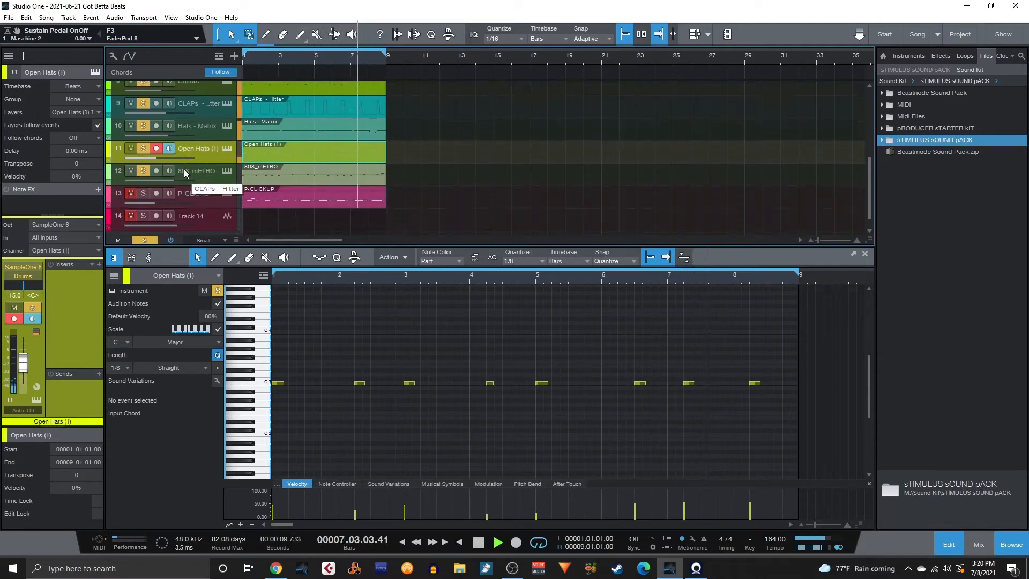
pyautogui.scroll(1, 156, 199)
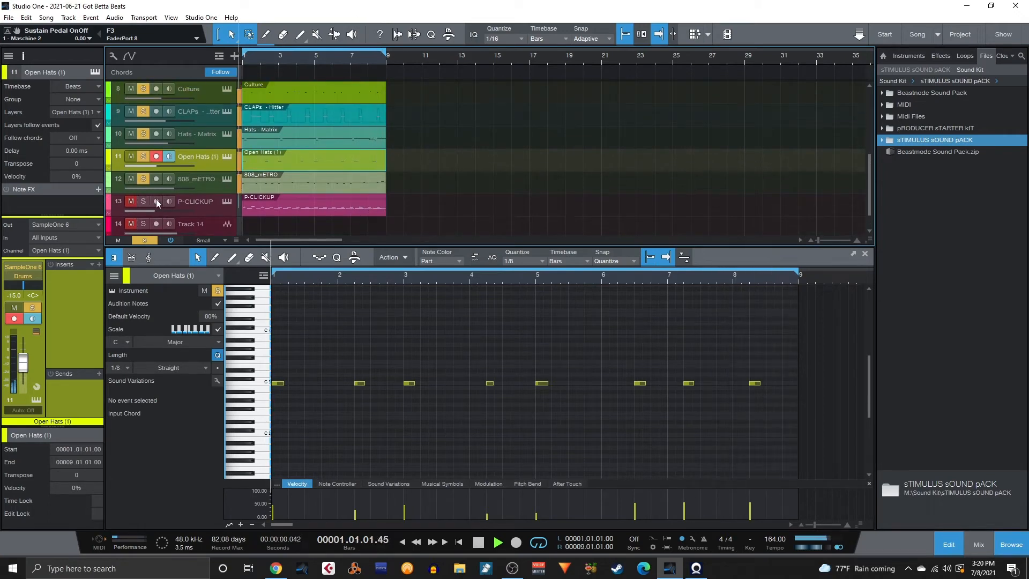
pyautogui.scroll(3, 157, 202)
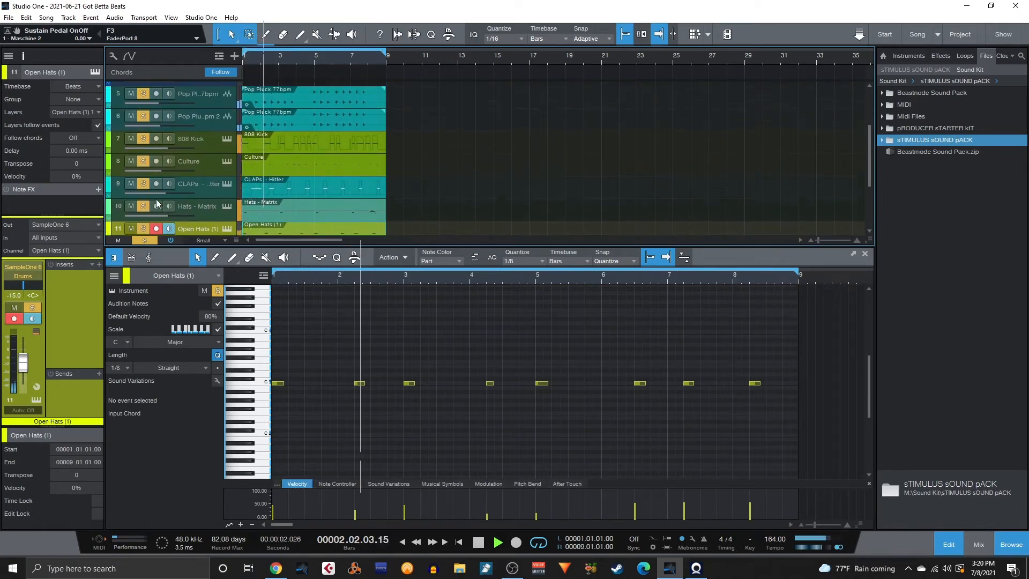
# - Select the unsoloed Pop Pluck 77bpm 2 track and play the loop without it from the song start
pyautogui.scroll(-4, 157, 203)
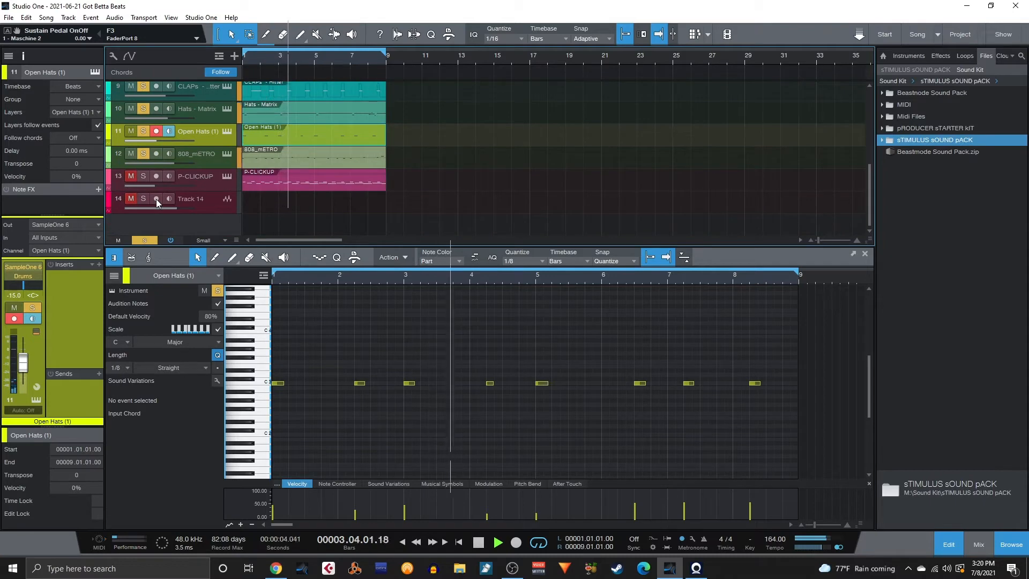
pyautogui.press('space')
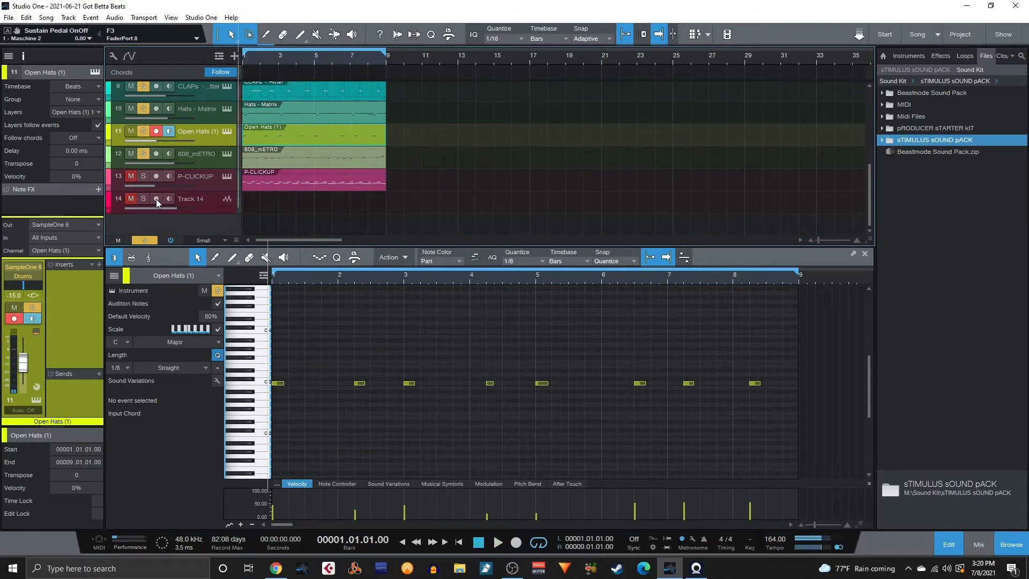
pyautogui.scroll(5, 236, 182)
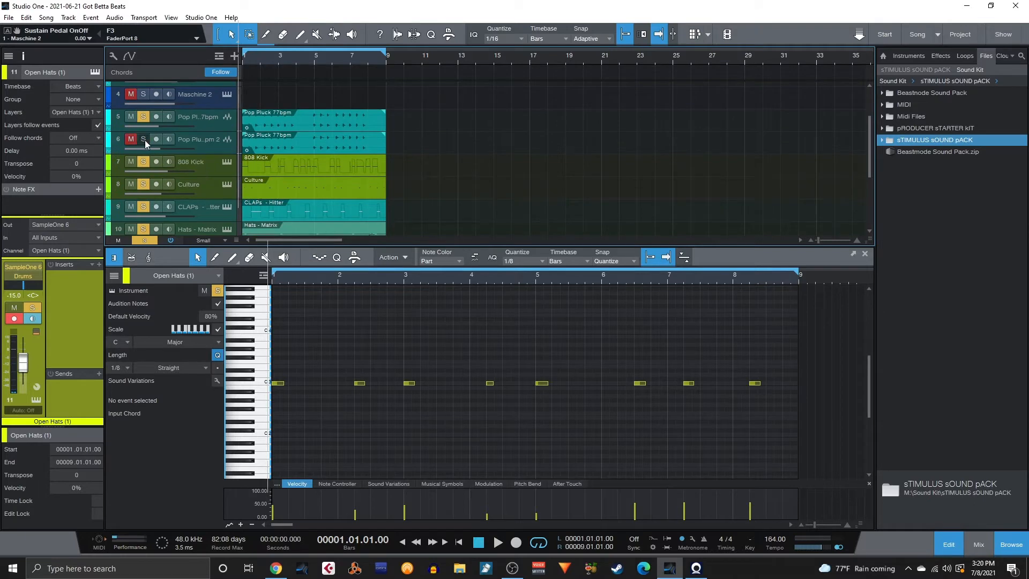
pyautogui.click(202, 145)
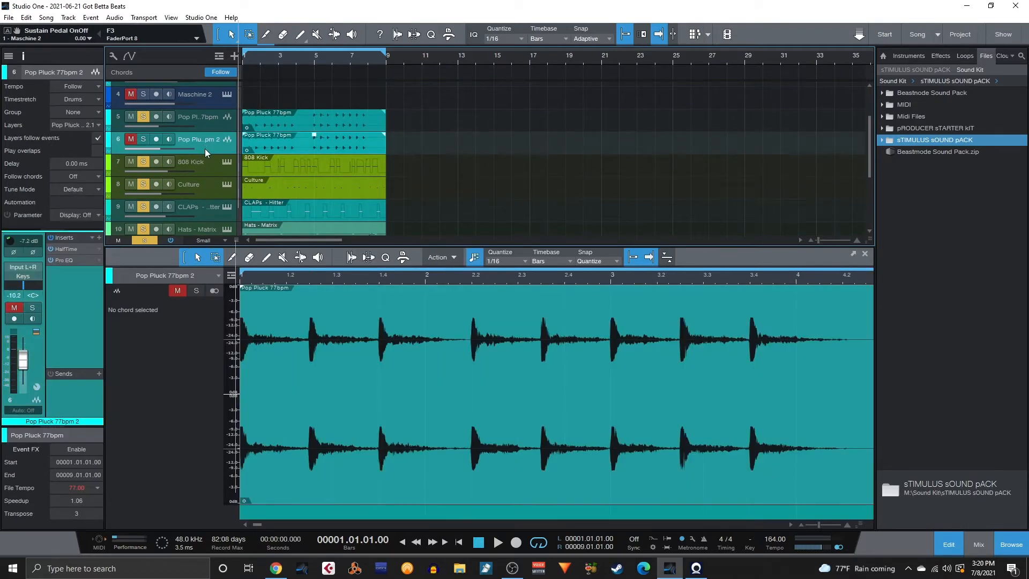
pyautogui.press('space')
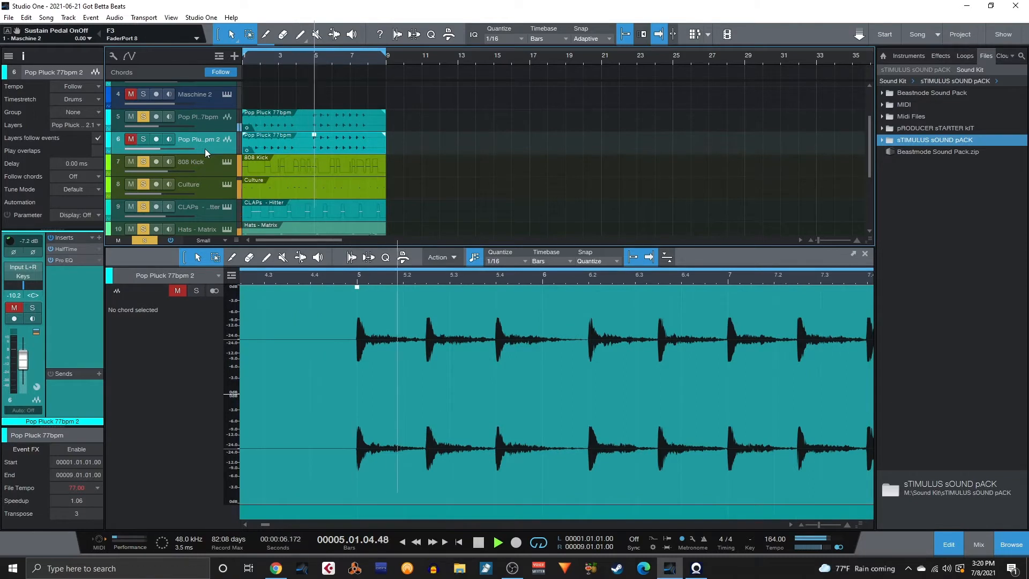
pyautogui.press('space')
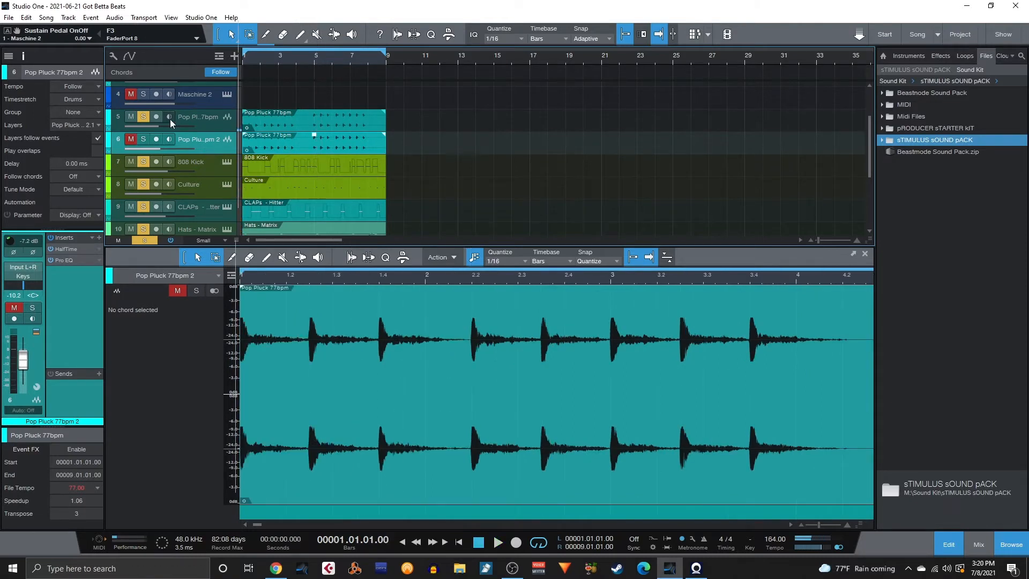
# - Unmute and solo the Pop Pluck 77bpm 2 track, and audition the loop with it included
pyautogui.click(143, 139)
pyautogui.click(131, 139)
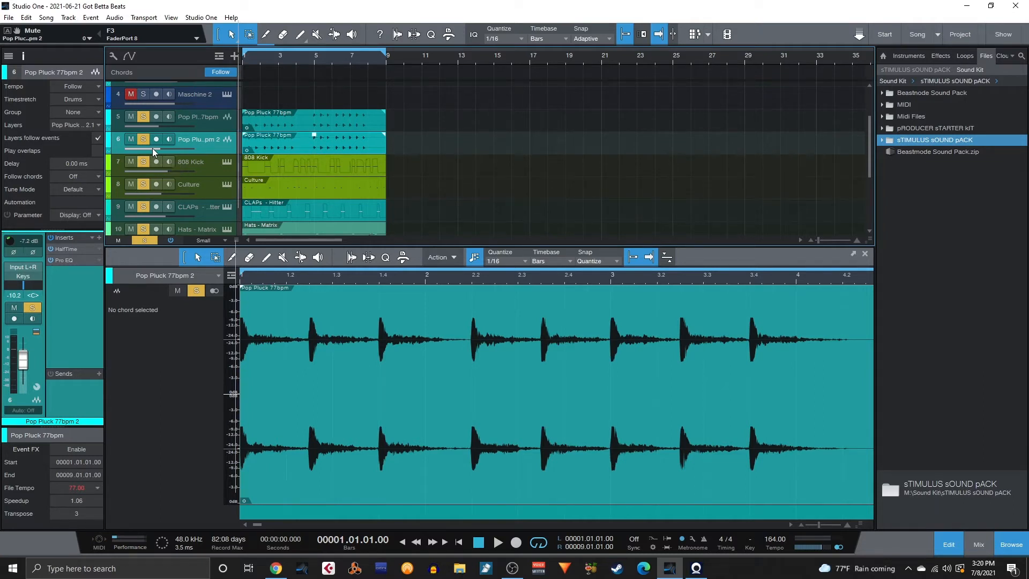
pyautogui.press('space')
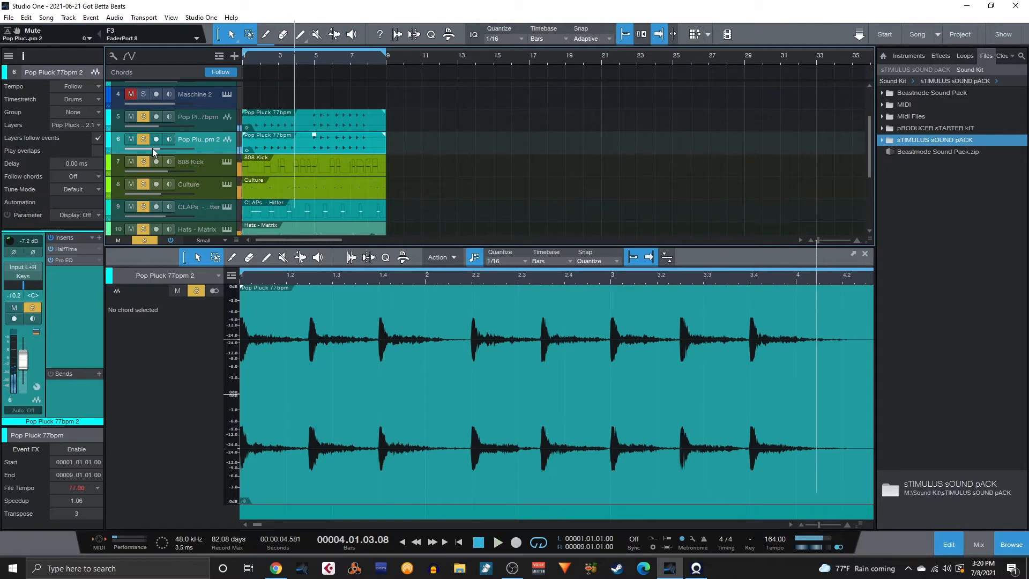
pyautogui.press('space')
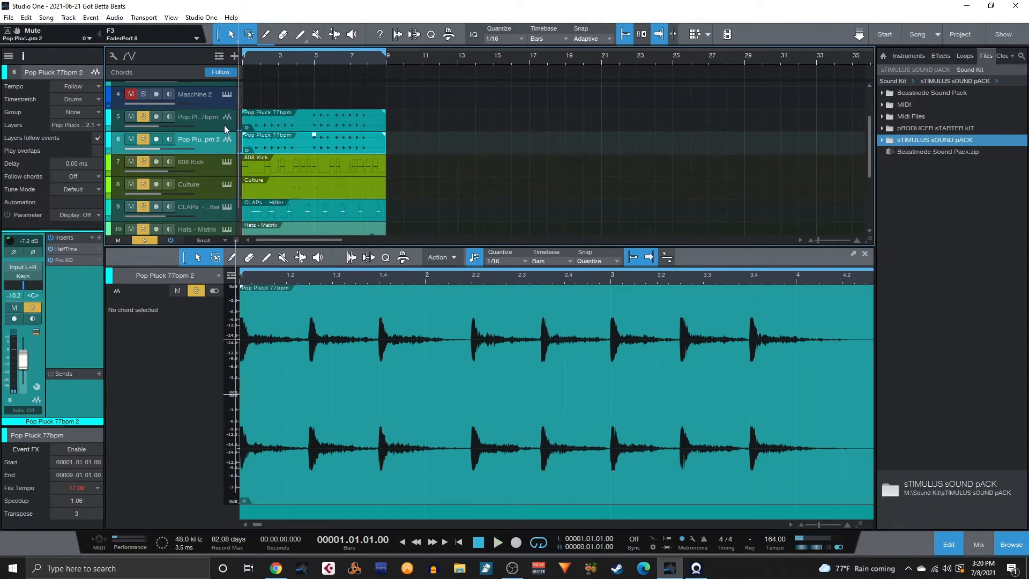
# - Select and unmute the P-CLICKUP track, and clear the solo state of all tracks
pyautogui.scroll(-1, 224, 124)
pyautogui.scroll(-1, 224, 124)
pyautogui.scroll(-4, 260, 116)
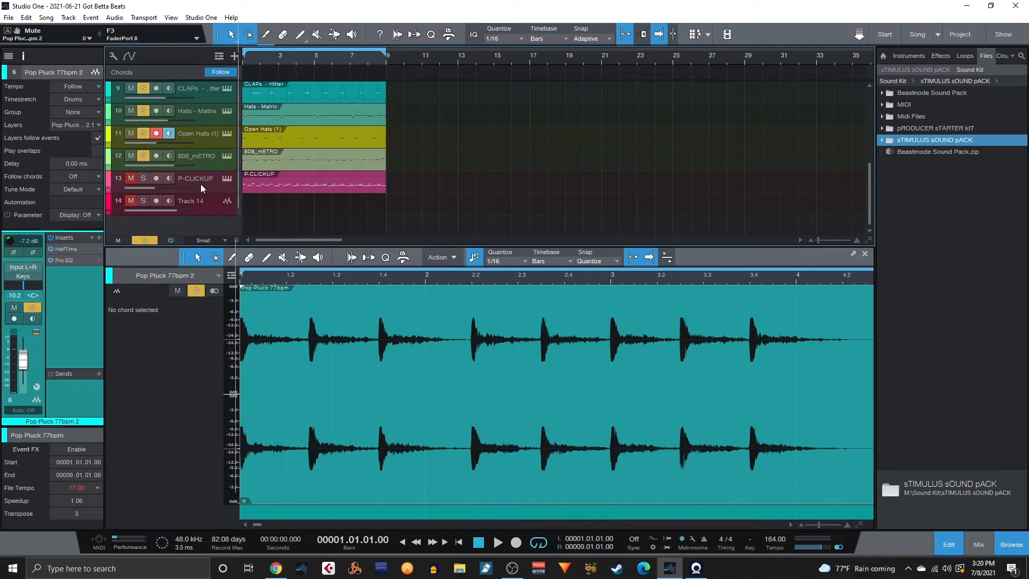
pyautogui.click(202, 188)
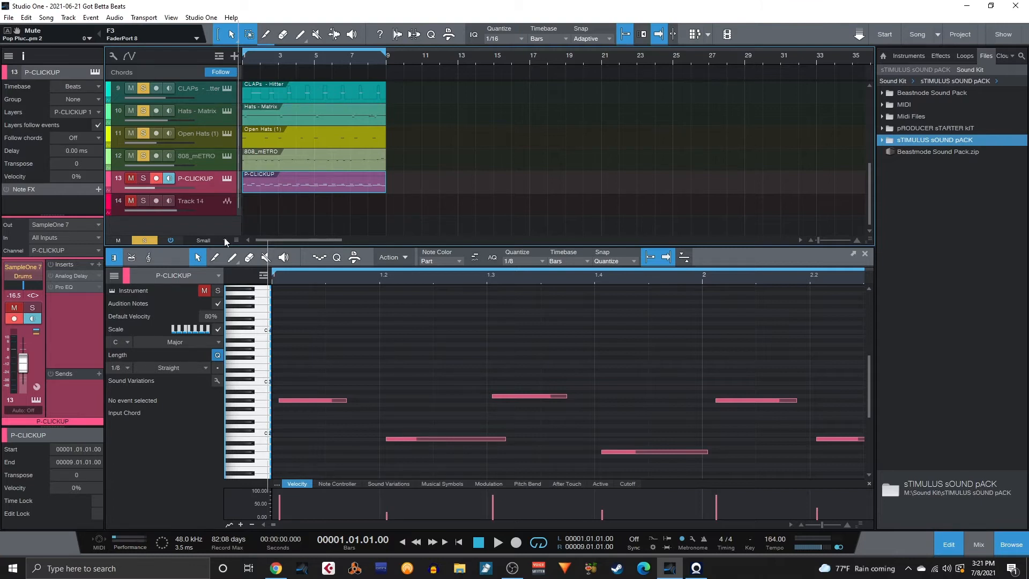
pyautogui.click(128, 182)
pyautogui.click(144, 240)
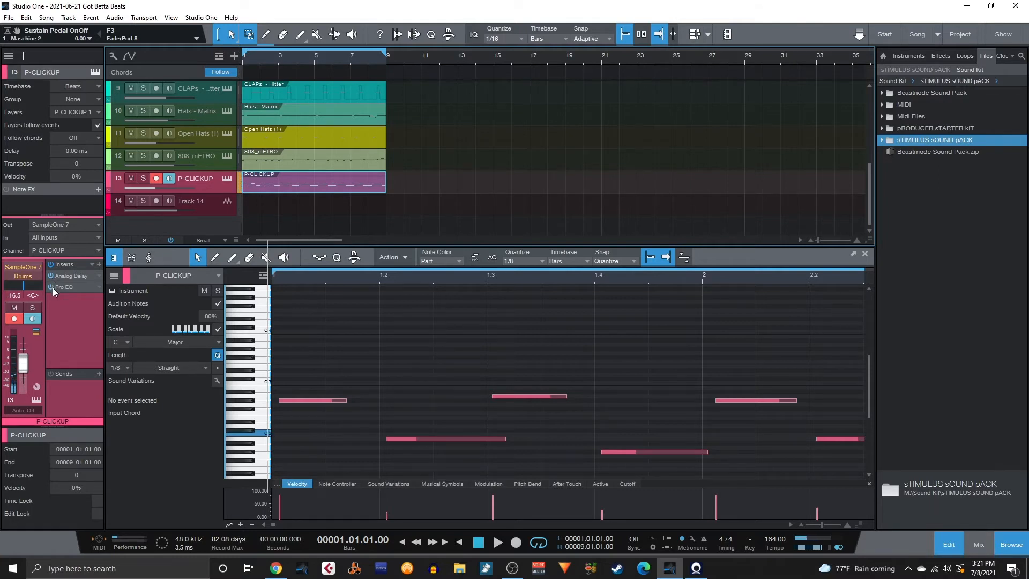
# - Solo the P-CLICKUP track and play its part alone
pyautogui.click(143, 179)
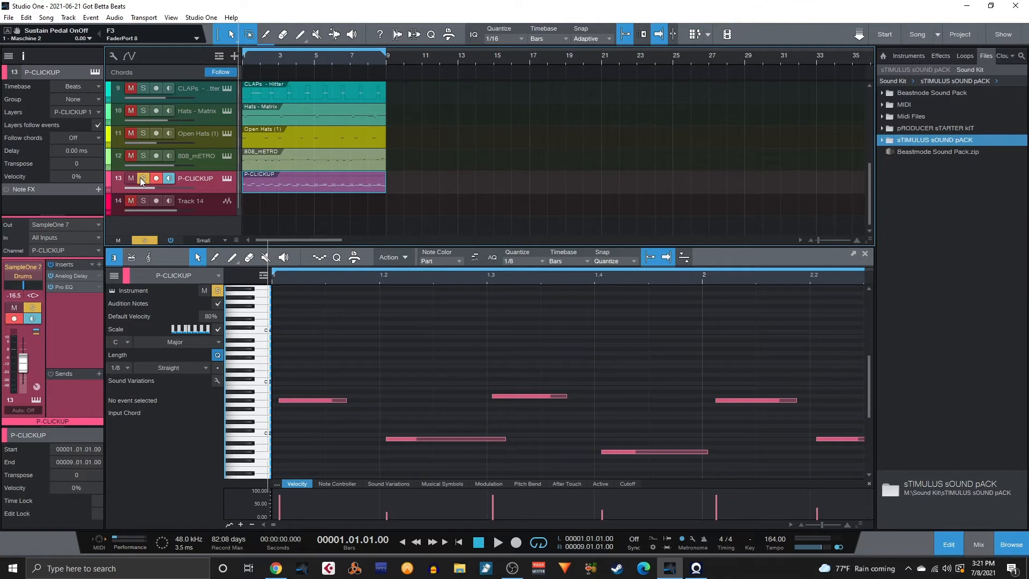
pyautogui.press('space')
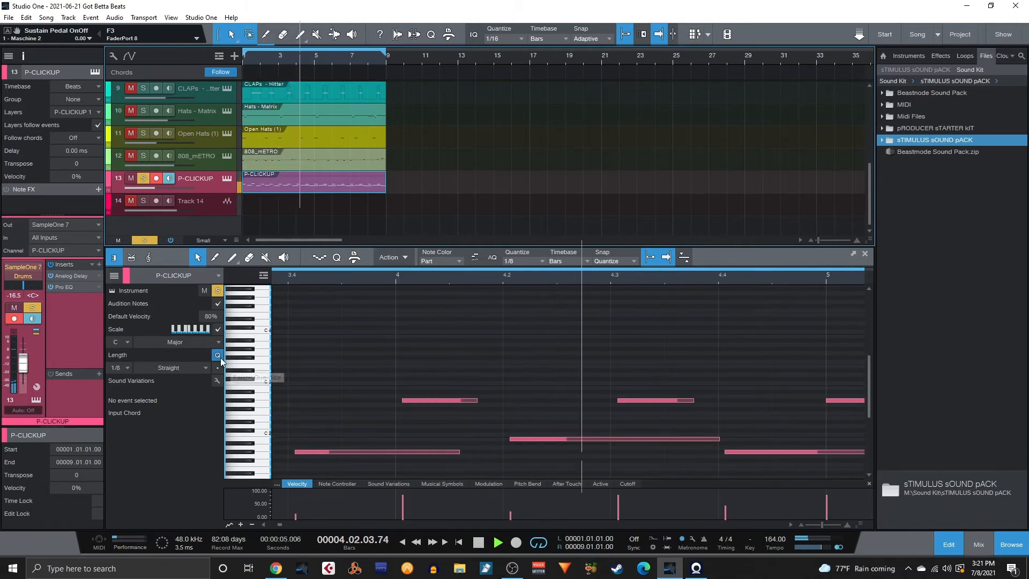
pyautogui.press('space')
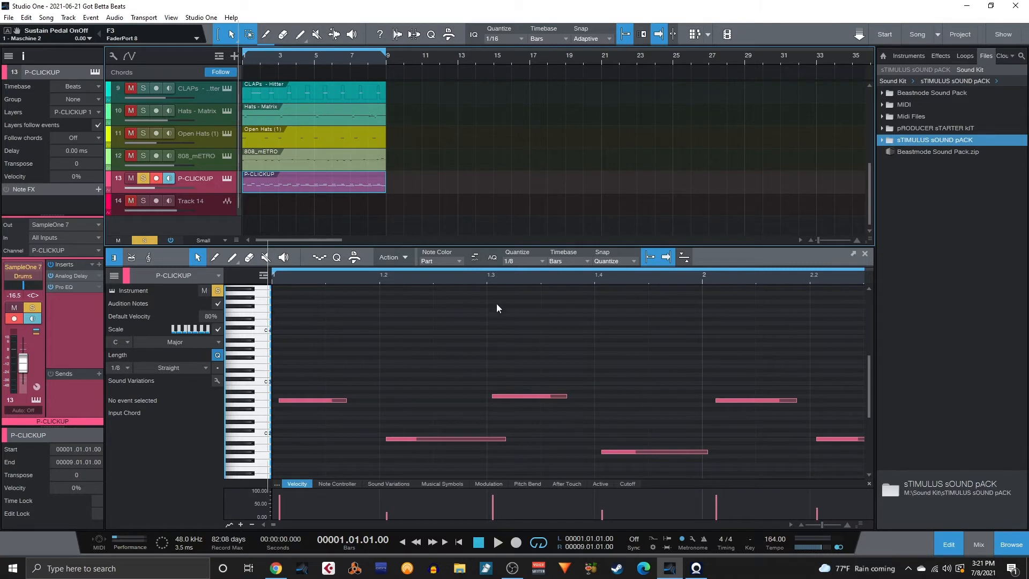
# - Clear all solos and set the arrangement's track height to Tiny
pyautogui.click(475, 258)
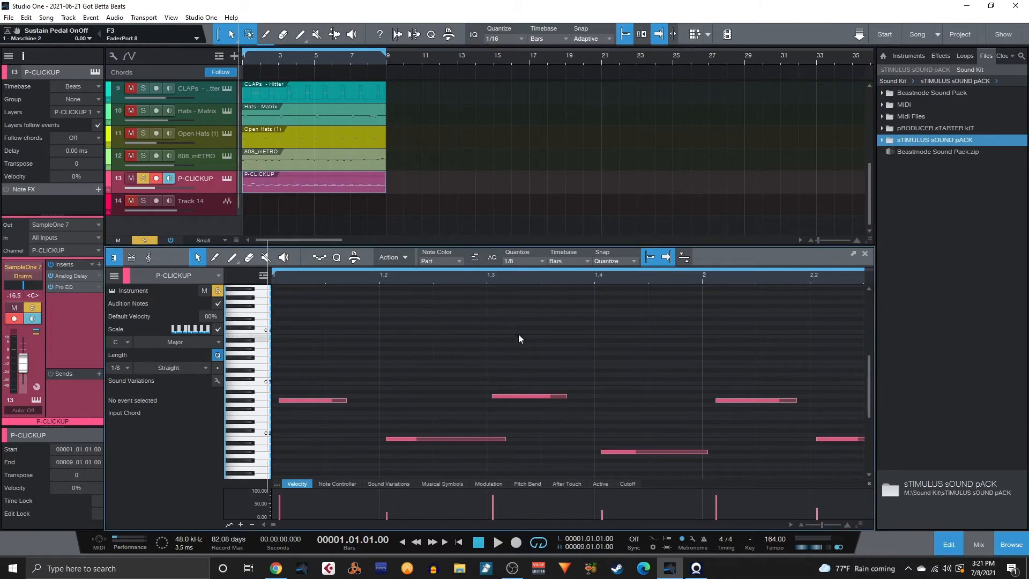
pyautogui.click(145, 241)
pyautogui.click(198, 242)
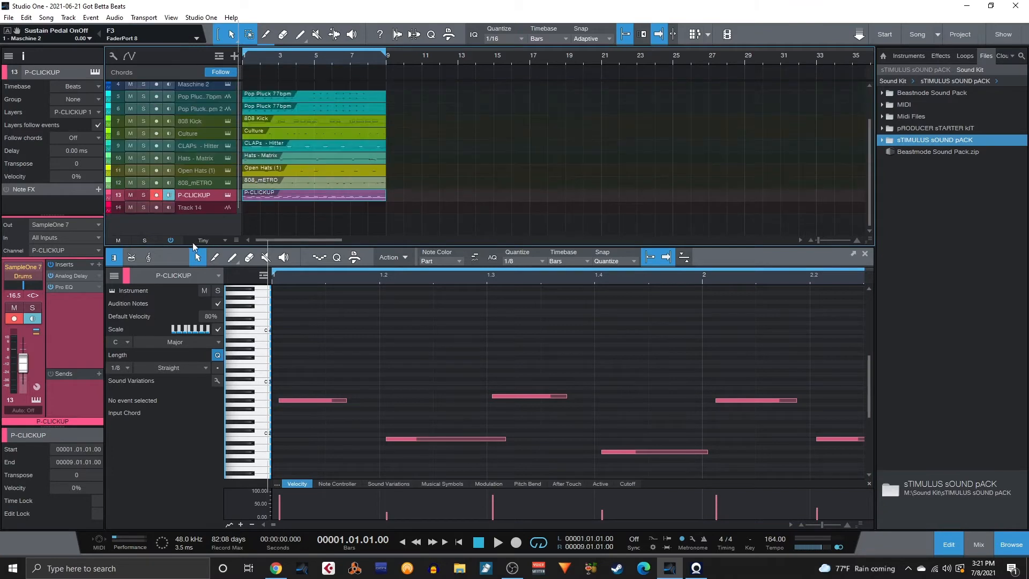
# - Show the mixer and solo the Drums bus channel
pyautogui.press('F3')
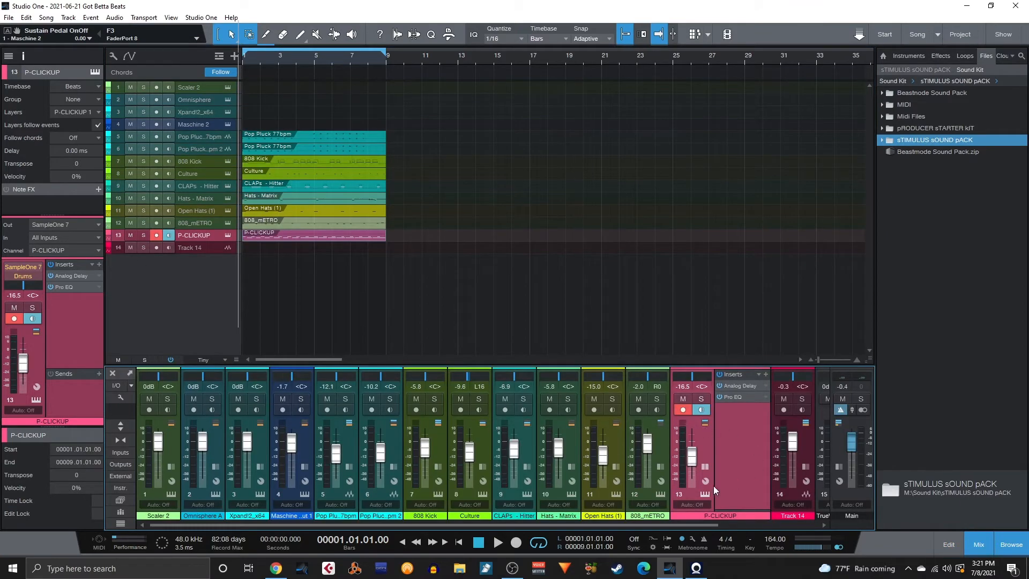
pyautogui.moveTo(710, 525); pyautogui.dragTo(819, 535)
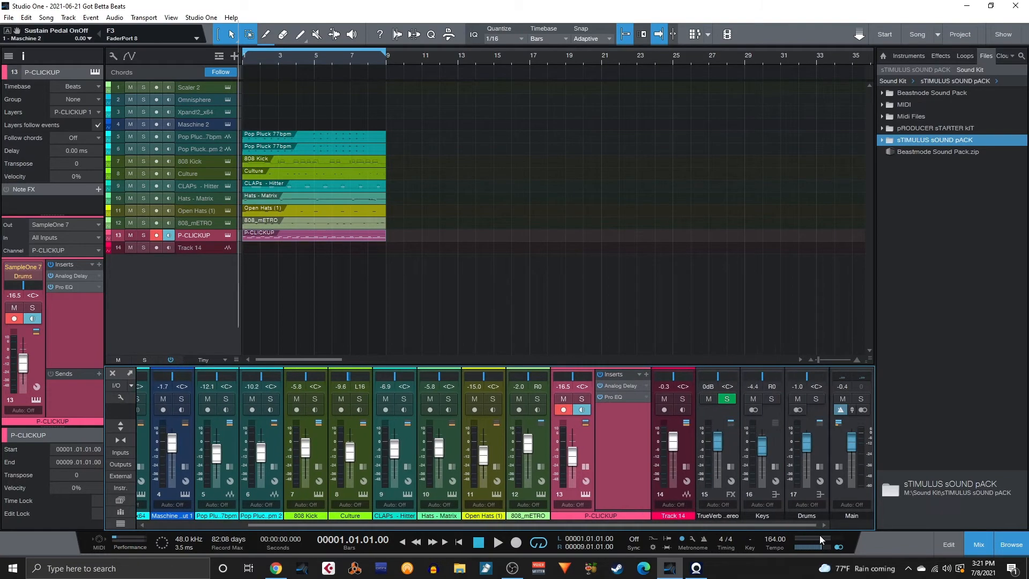
pyautogui.click(817, 400)
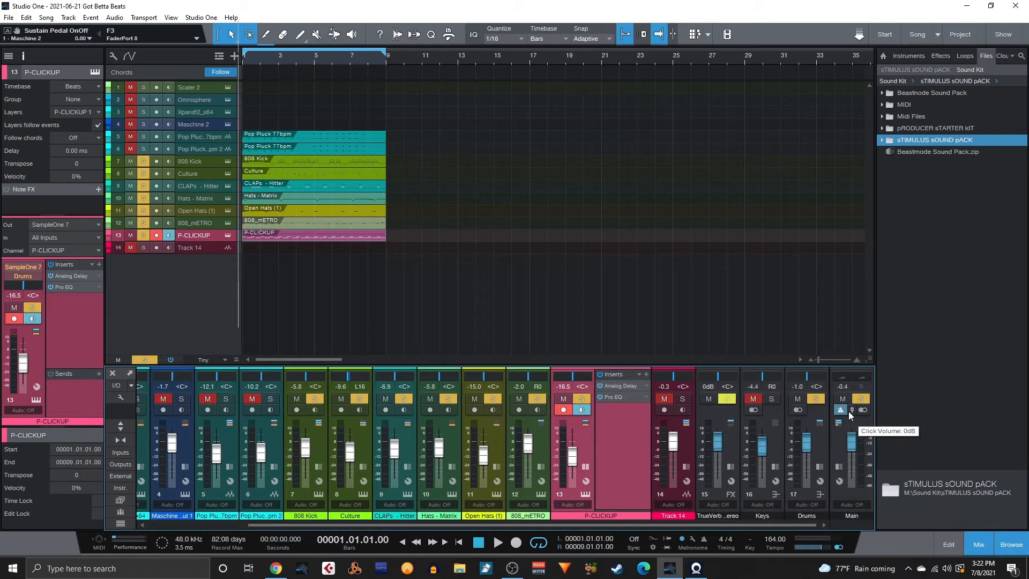
# - Play the soloed drums from the song start and set the P-CLICKUP channel volume to -12.1 dB
pyautogui.press('space')
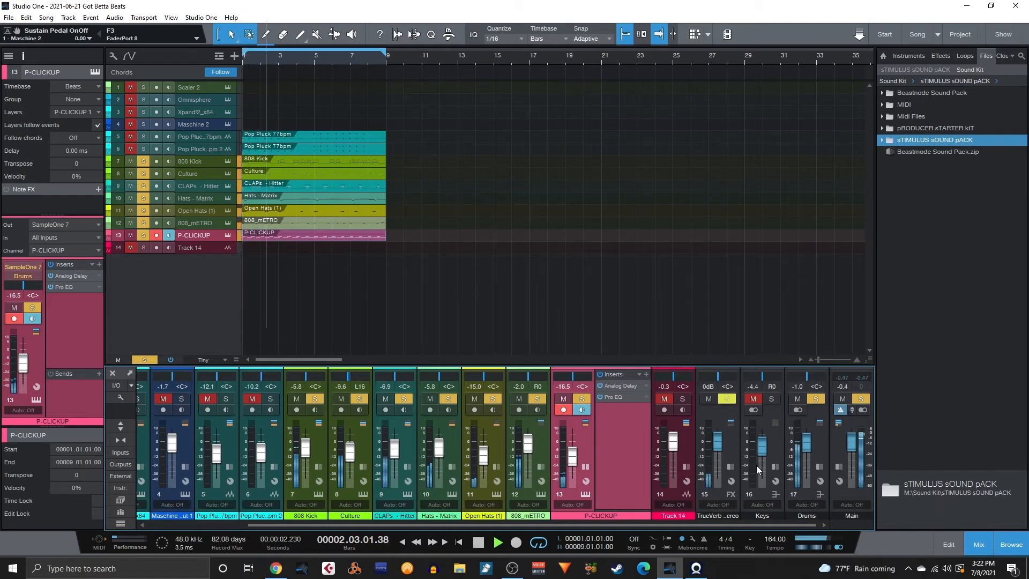
pyautogui.moveTo(574, 460); pyautogui.dragTo(579, 458)
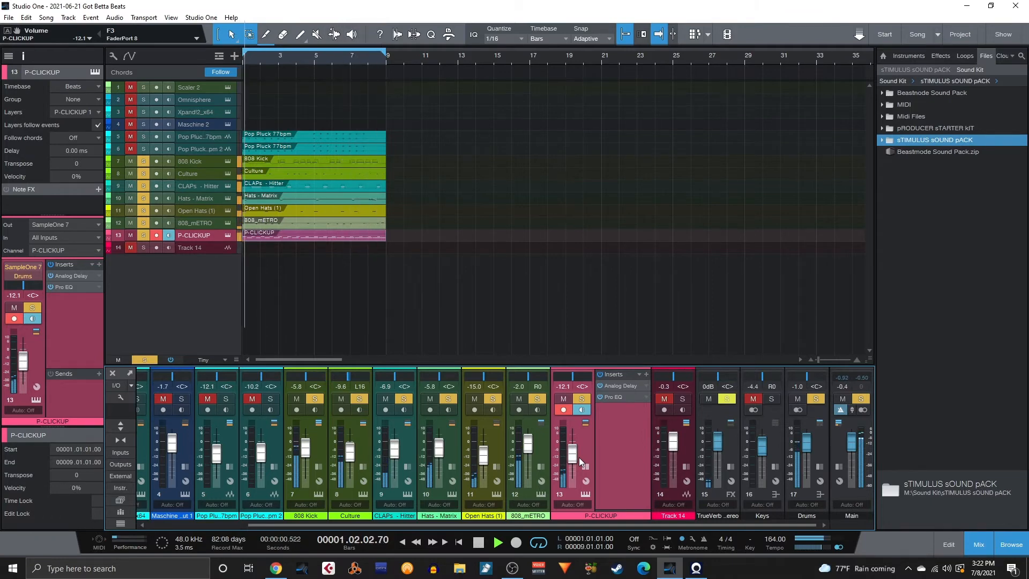
pyautogui.press('space')
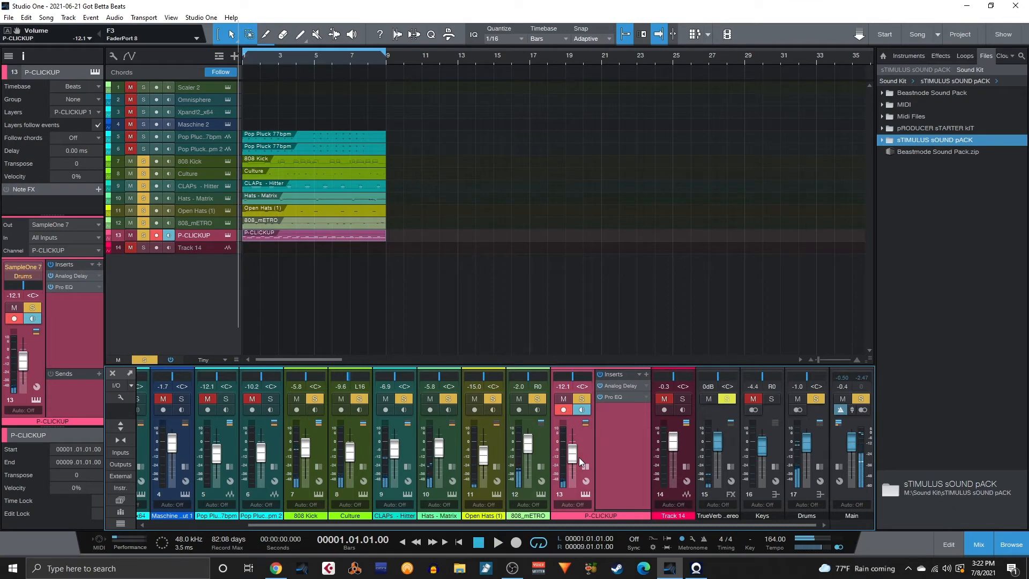
# - Unsolo the Drums bus, mute P-CLICKUP, and play the full loop without it
pyautogui.click(816, 399)
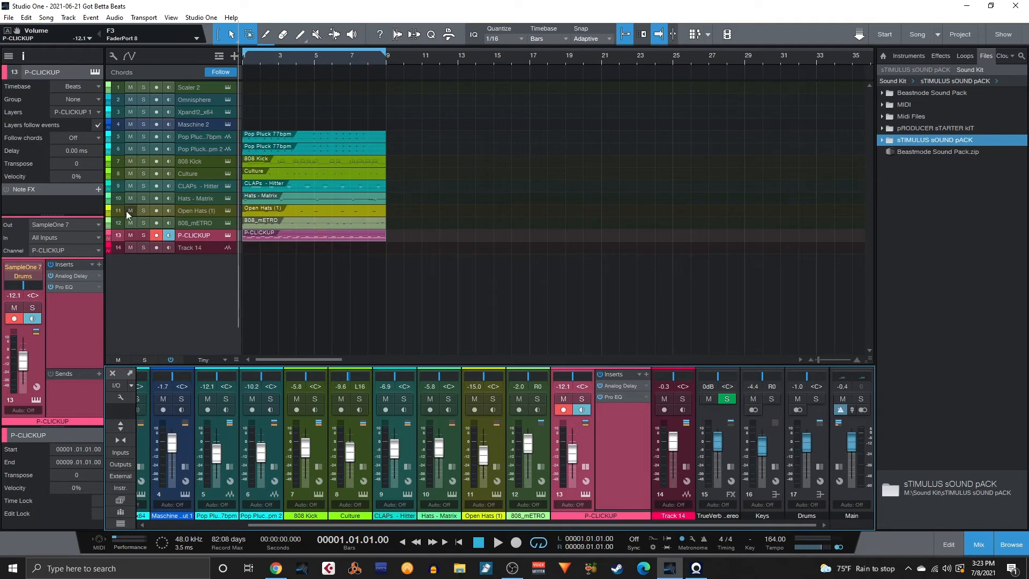
pyautogui.click(131, 236)
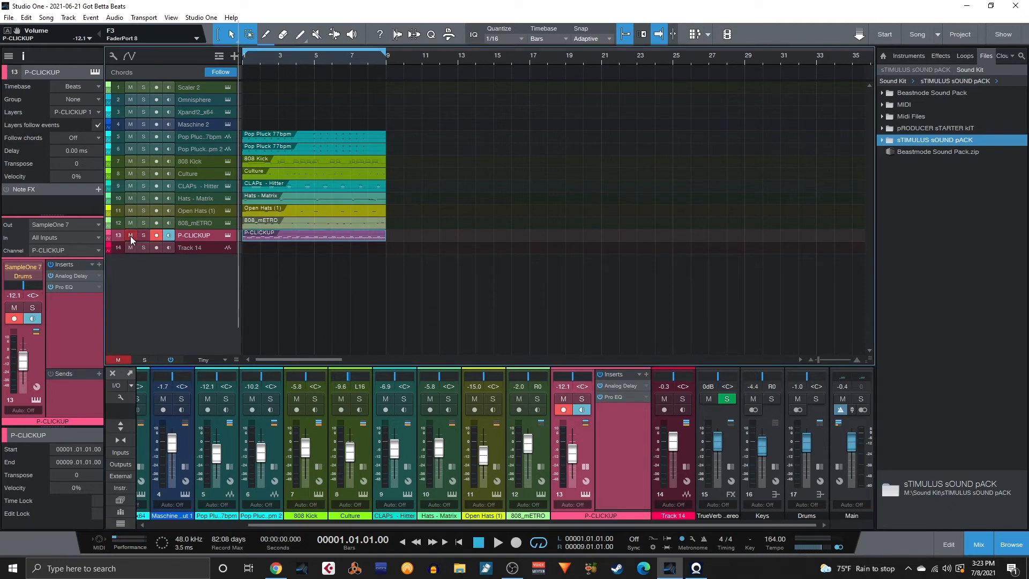
pyautogui.press('space')
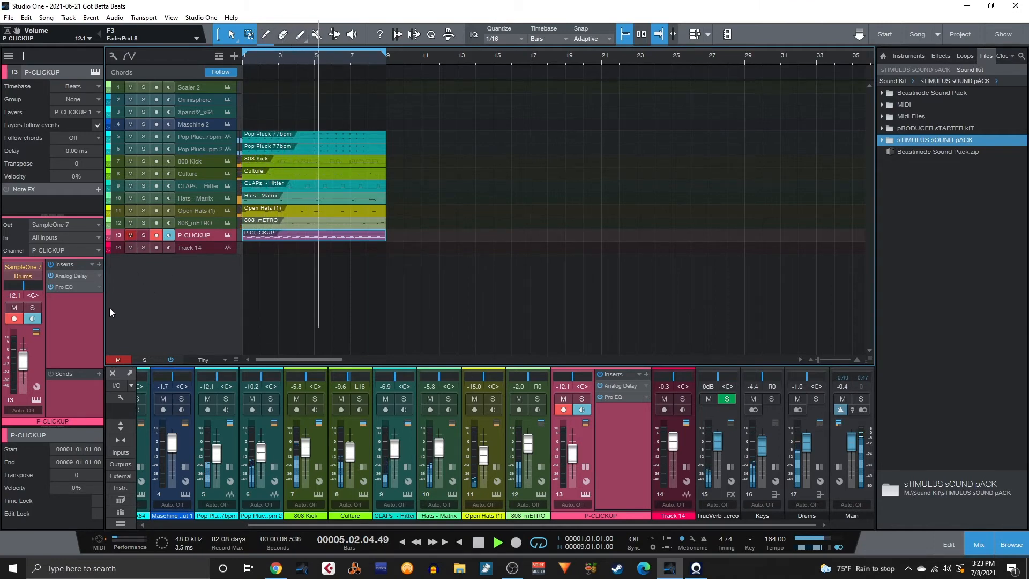
# - Unmute P-CLICKUP during playback, lower its volume to -16.0 dB, and stop the loop
pyautogui.click(133, 237)
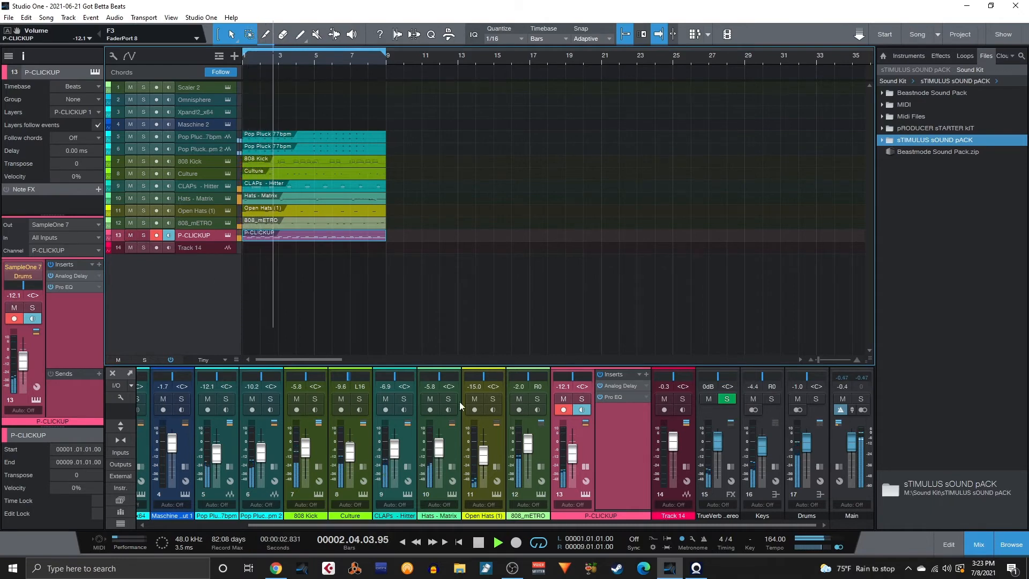
pyautogui.scroll(-4, 577, 458)
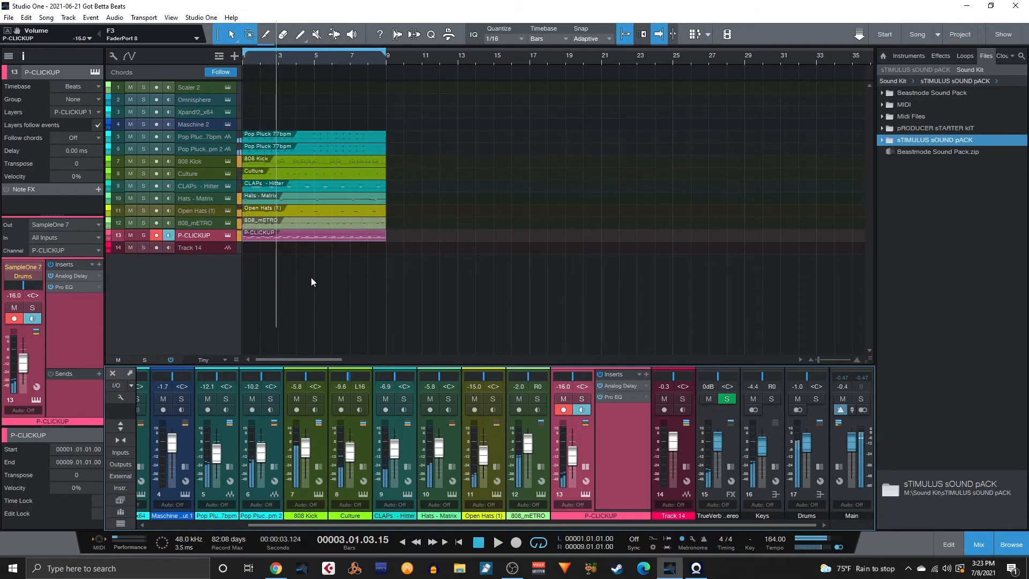
pyautogui.press('space')
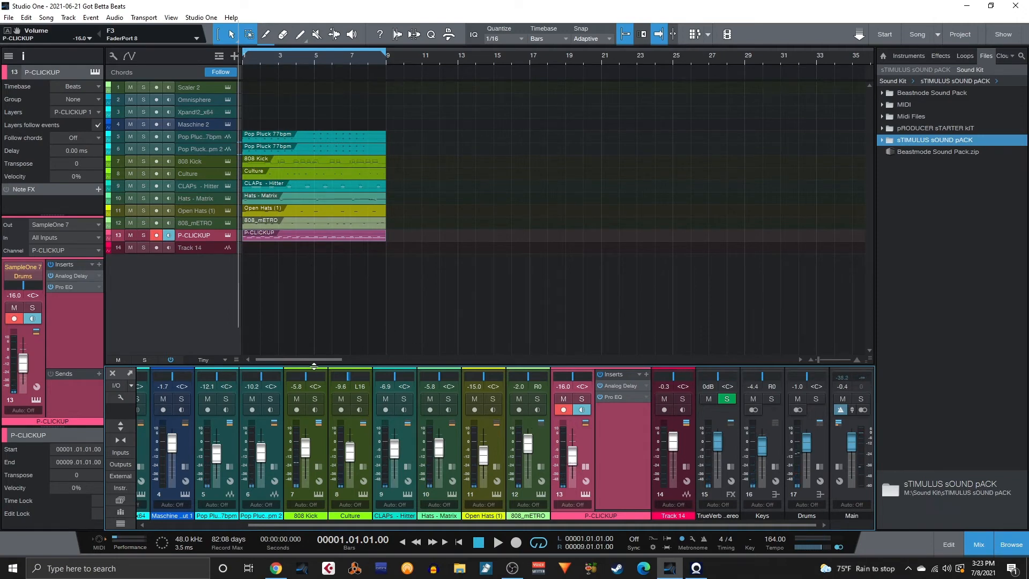
# - Mute the P-CLICKUP track and toggle the mute on the Pop Pluck 77bpm 2 track
pyautogui.click(199, 149)
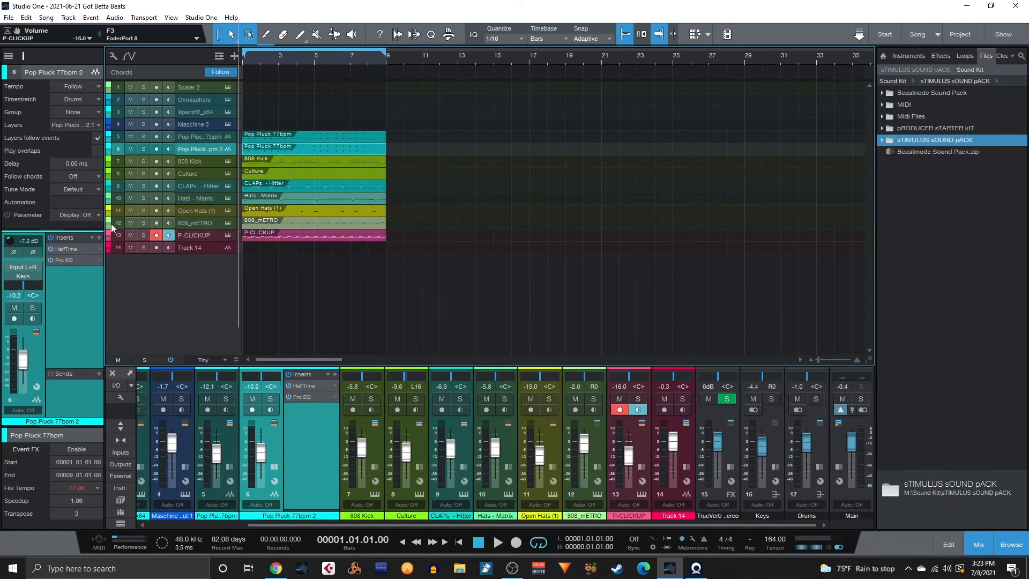
pyautogui.click(131, 235)
pyautogui.click(129, 150)
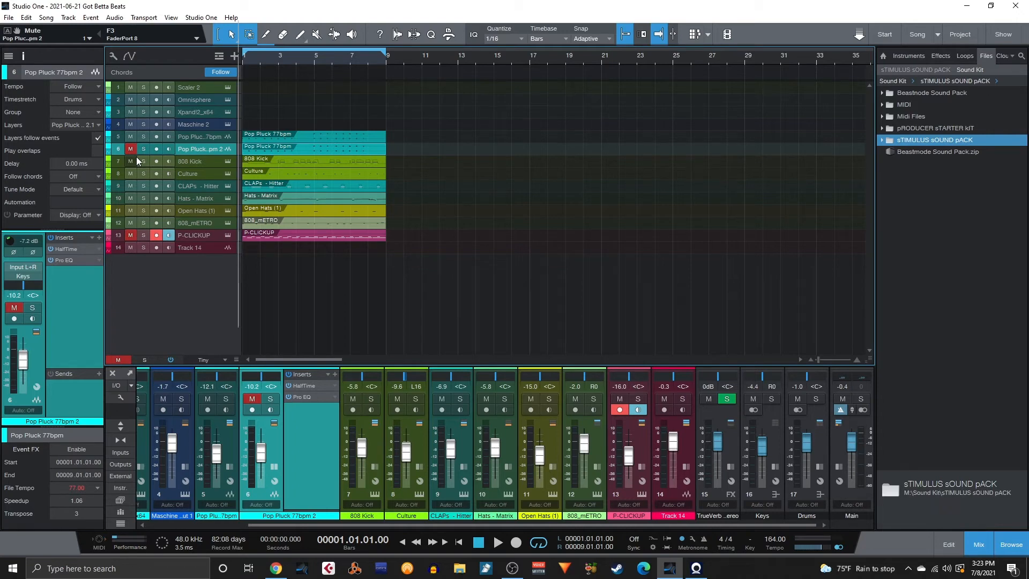
pyautogui.click(130, 150)
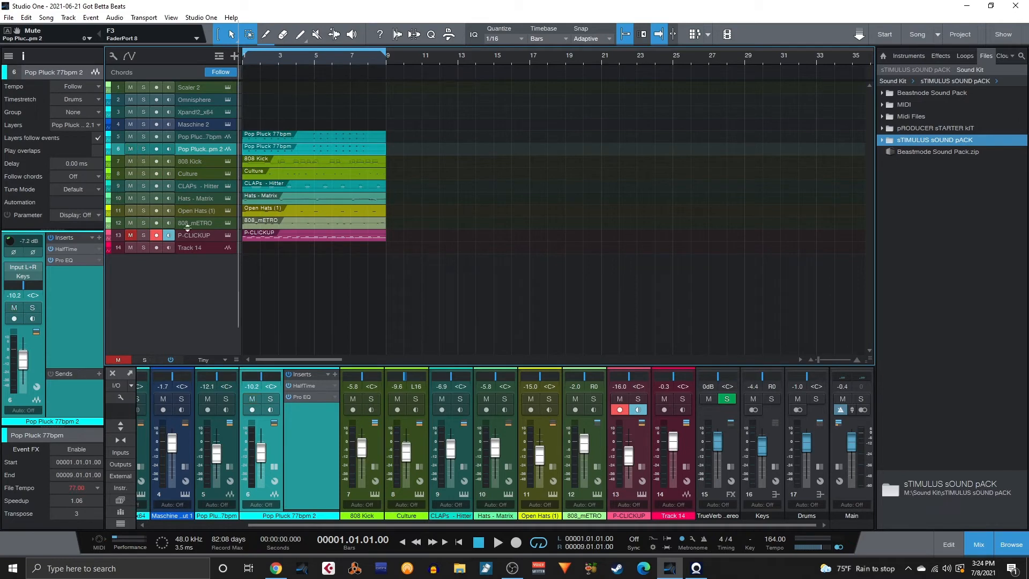
# - Play the loop with Pop Pluck 77bpm 2 also muted, and clear all mutes during playback to compare
pyautogui.click(209, 239)
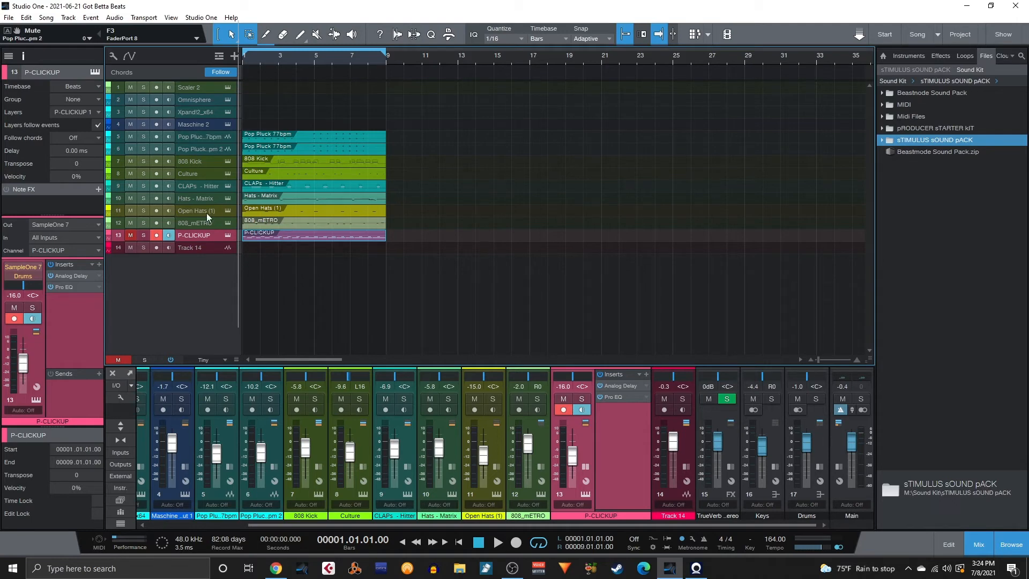
pyautogui.click(130, 152)
pyautogui.press('space')
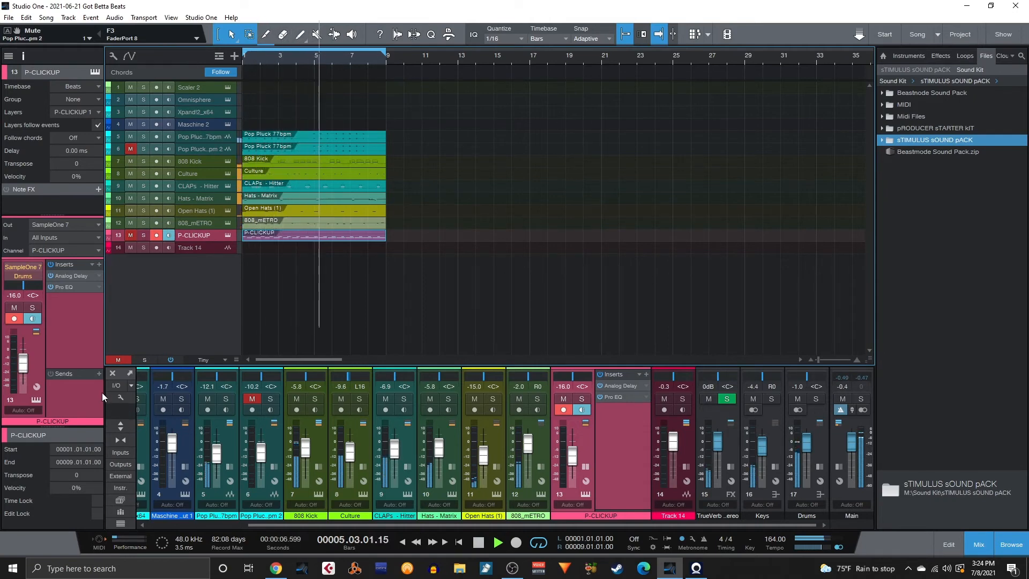
pyautogui.click(119, 360)
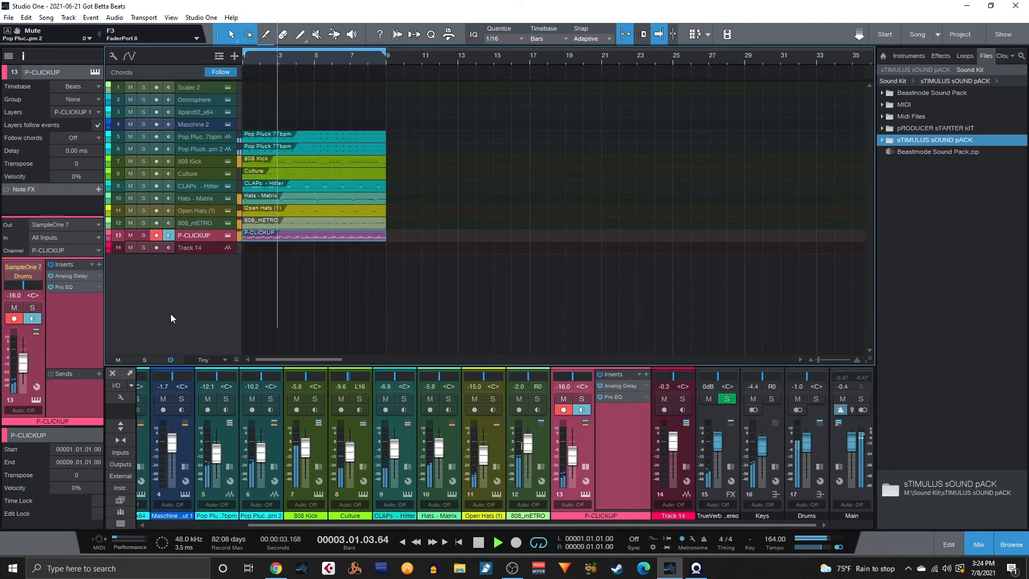
# - Expand the mixer to show each channel's inserts and sends, and solo then unsolo the Drums bus with playback stopped
pyautogui.press('space')
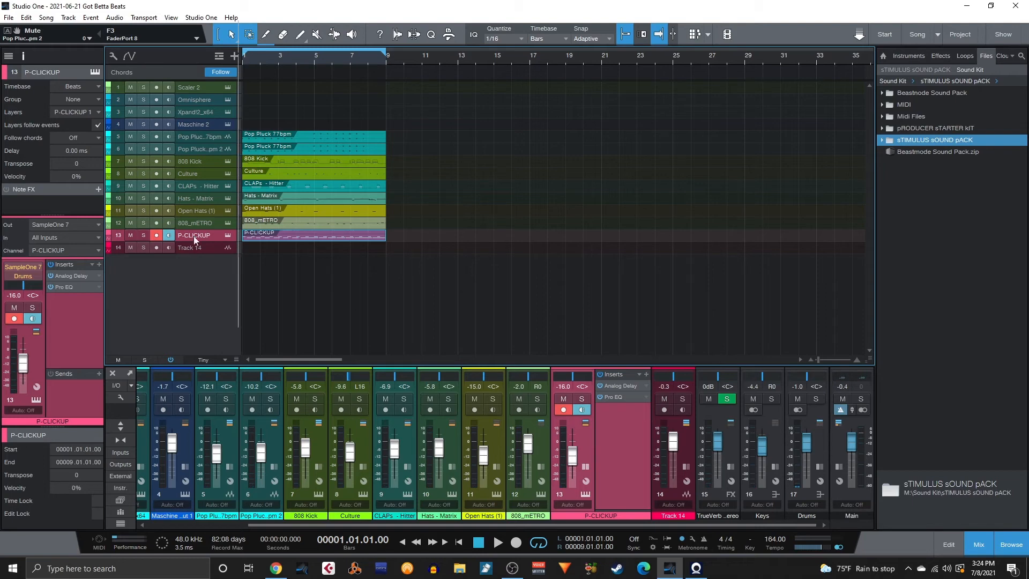
pyautogui.click(815, 400)
pyautogui.moveTo(796, 440)
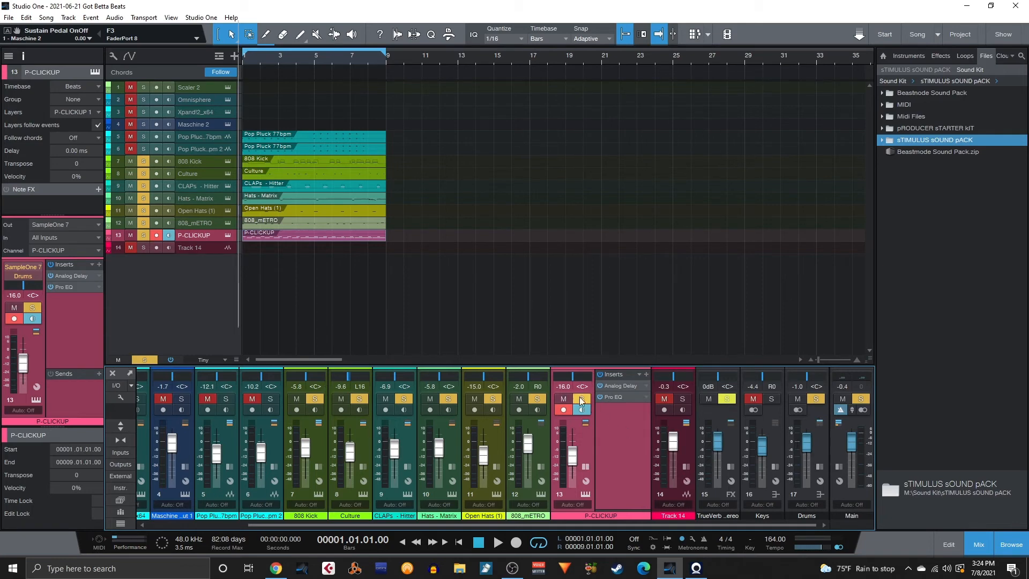
pyautogui.click(120, 425)
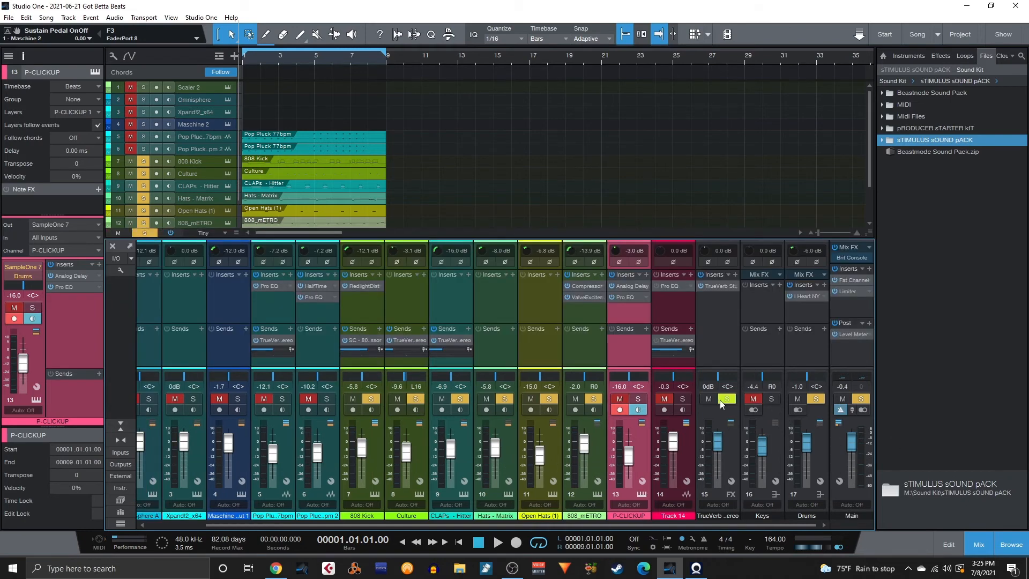
pyautogui.click(841, 408)
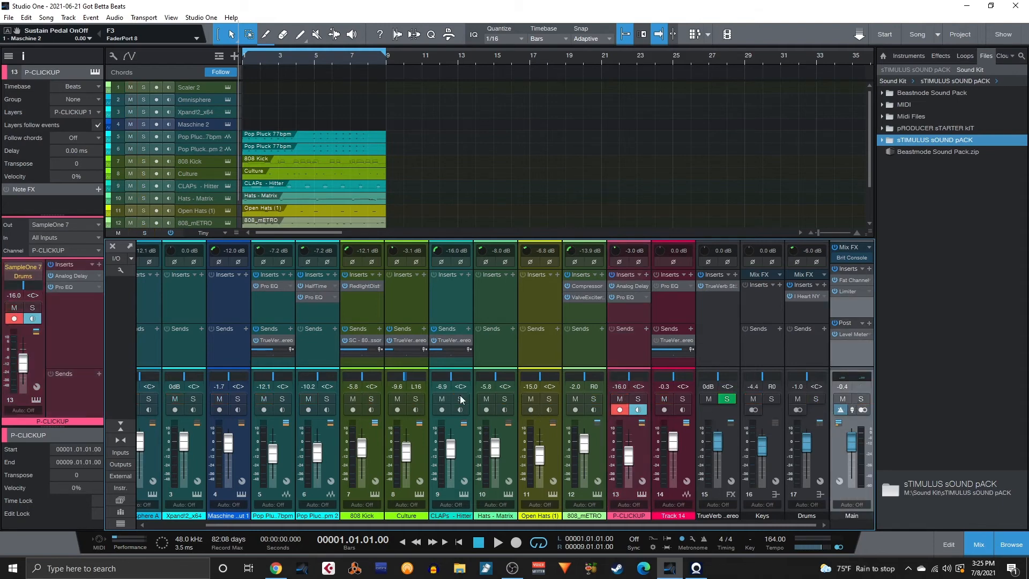
# - Solo the Culture and CLAPs - Hitter tracks, play the loop, and add Hats - Matrix to the solo during playback
pyautogui.click(416, 399)
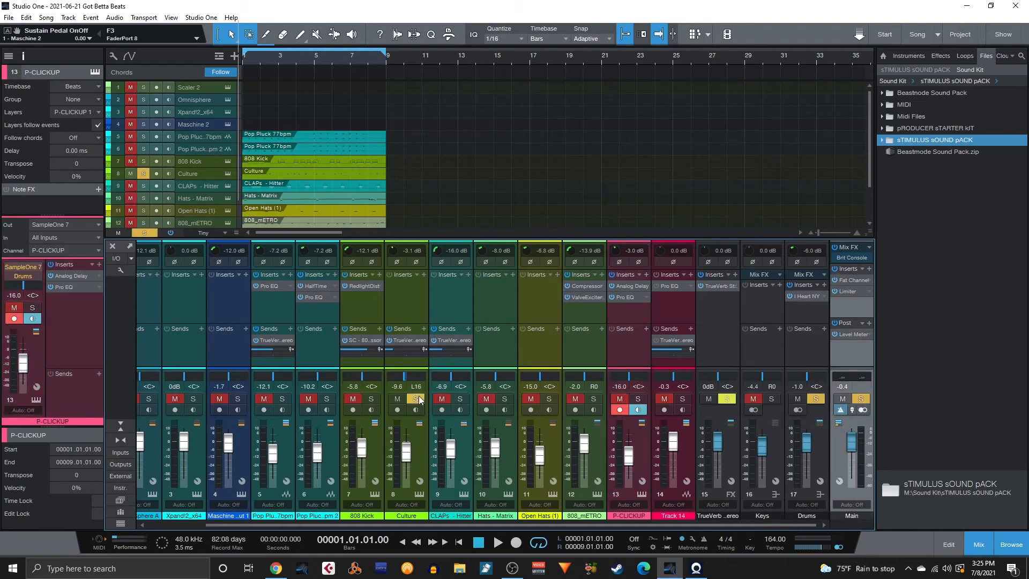
pyautogui.click(460, 399)
pyautogui.press('space')
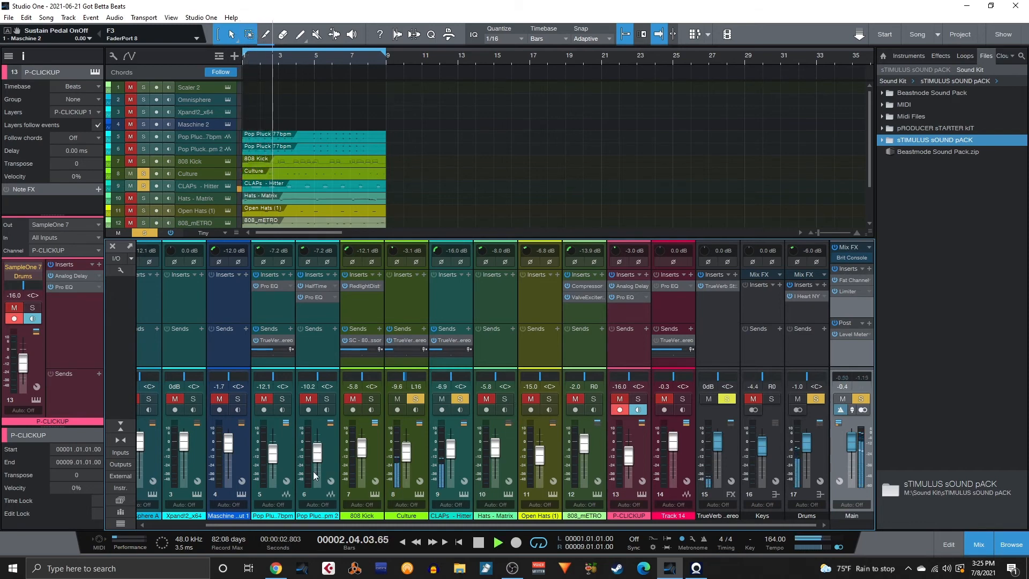
pyautogui.click(505, 399)
# - Copy the TrueVerb send from CLAPs - Hitter to Hats - Matrix, set its level to about -31.5, and pan Hats - Matrix to L15
pyautogui.moveTo(446, 340); pyautogui.dragTo(491, 350)
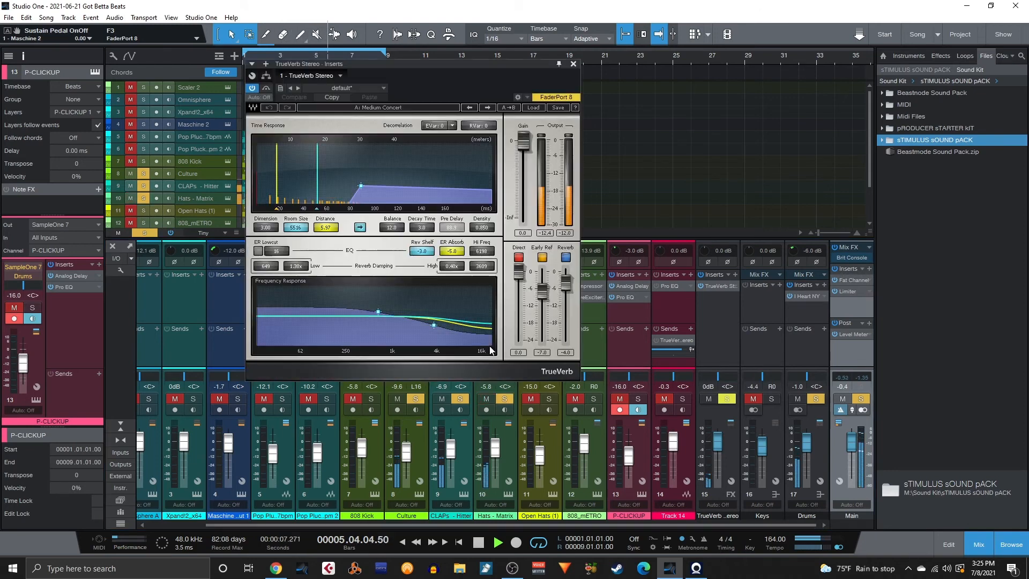
pyautogui.click(573, 63)
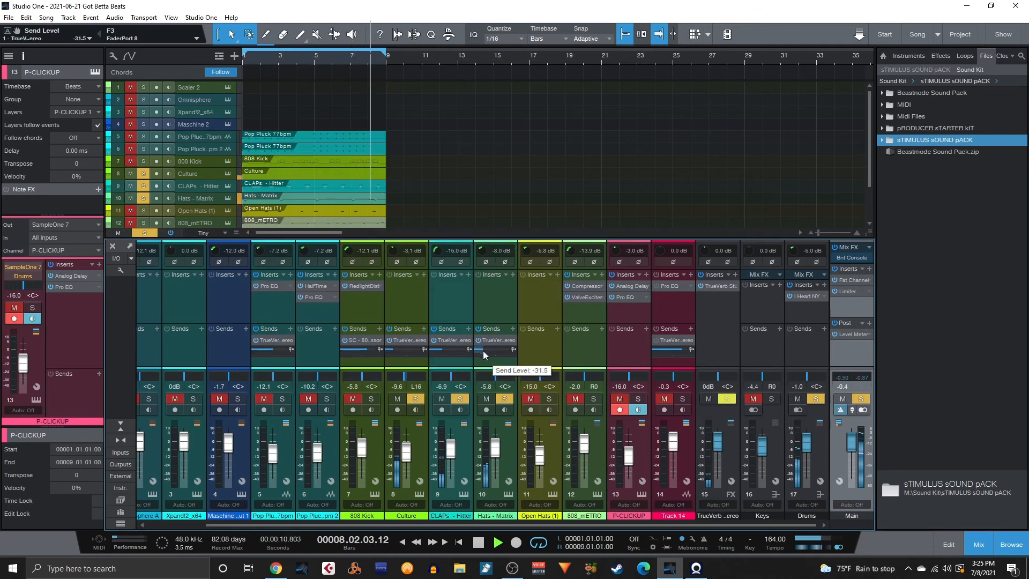
pyautogui.moveTo(481, 352); pyautogui.dragTo(495, 387)
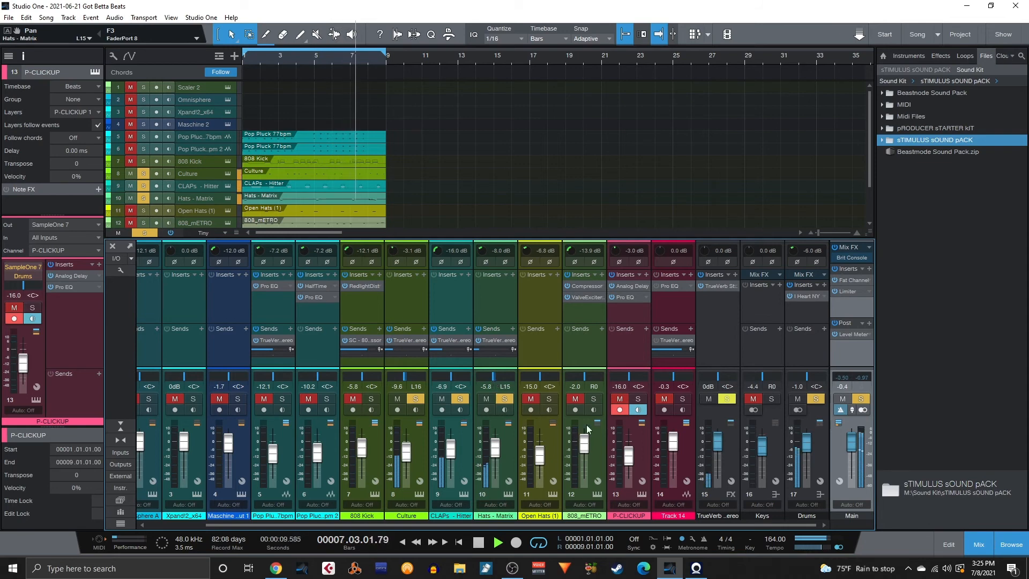
# - Solo the Drums bus to hear the full drum mix during playback, then stop the loop and clear all solos
pyautogui.click(823, 400)
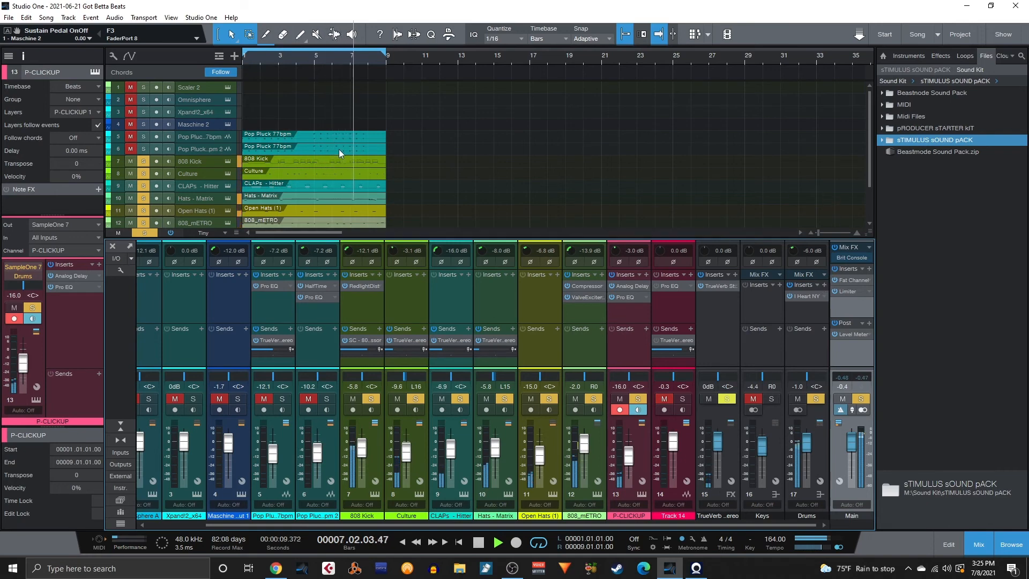
pyautogui.scroll(-2, 335, 149)
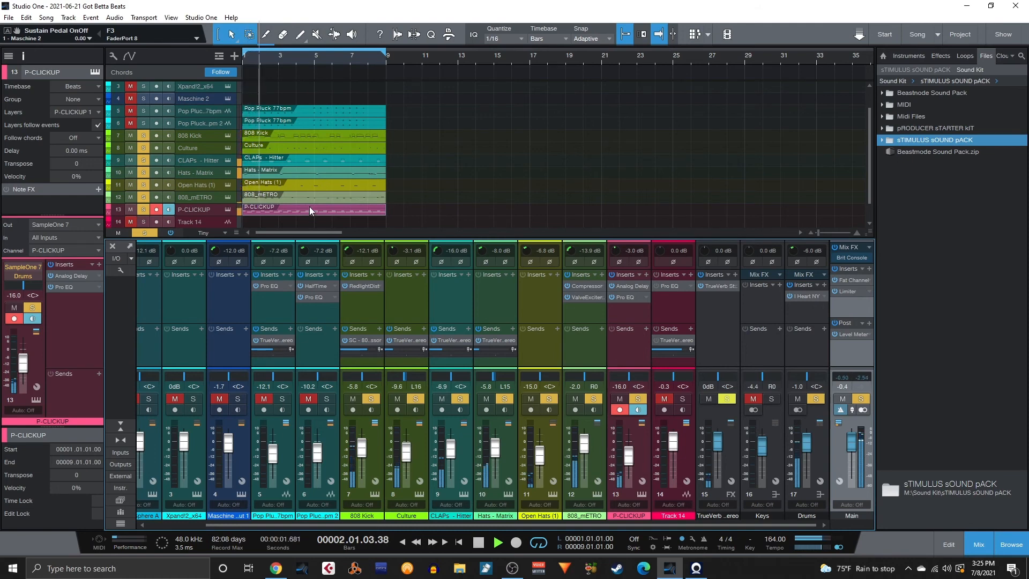
pyautogui.press('space')
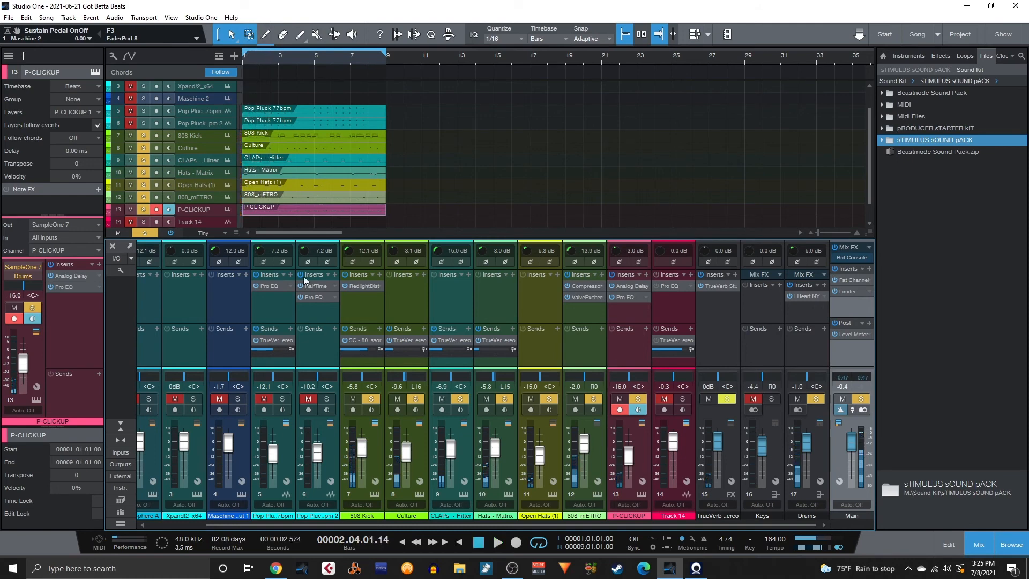
pyautogui.click(862, 399)
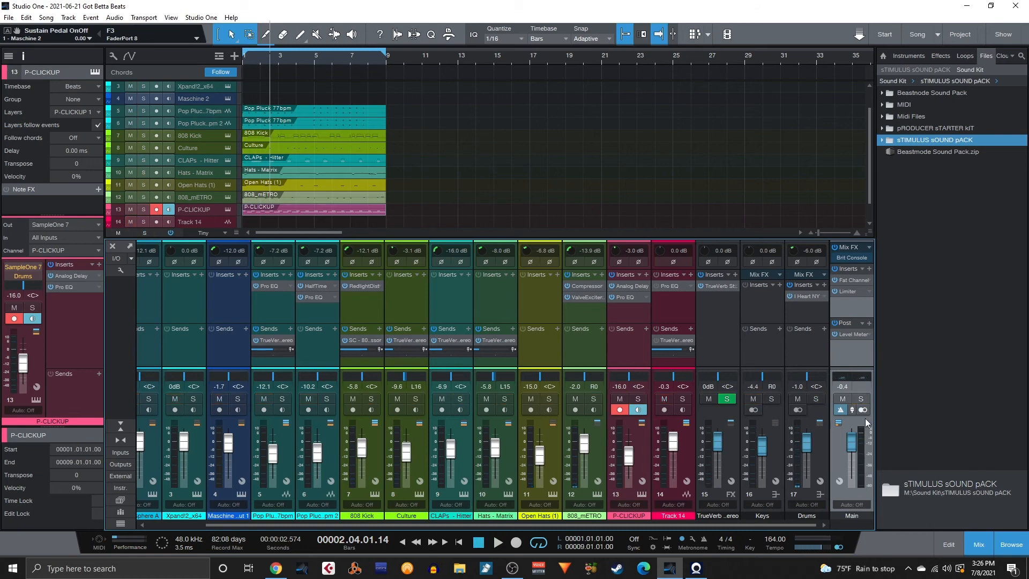
# - Return the playhead to the start of the song and briefly play the full loop without any solos
pyautogui.press('Home')
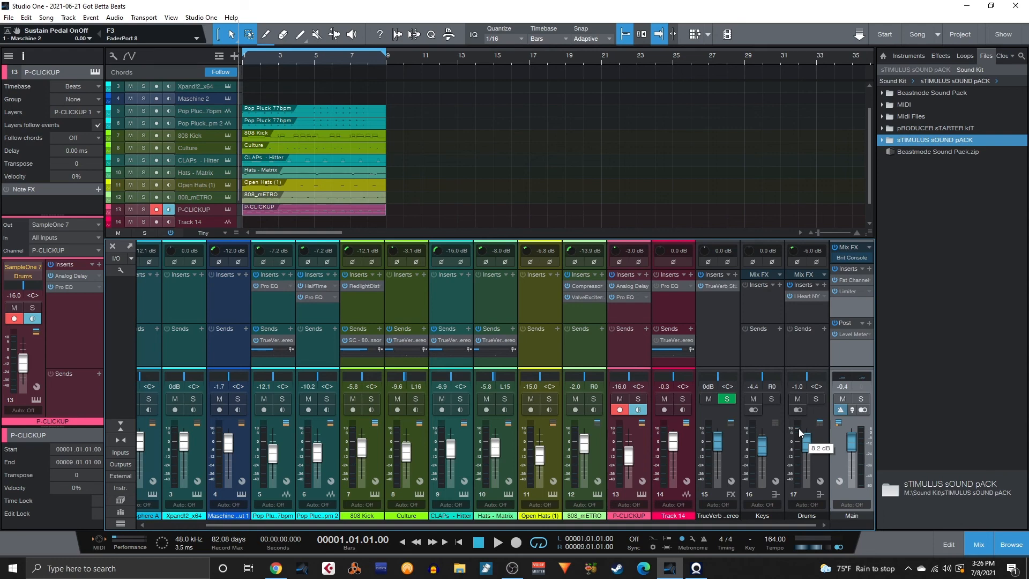
pyautogui.press('space')
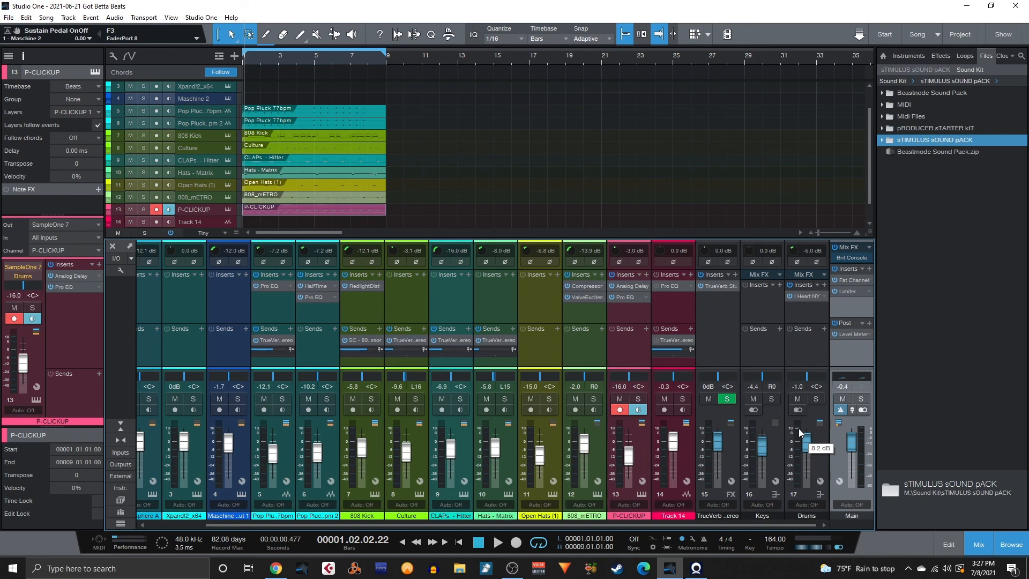
pyautogui.moveTo(669, 568)
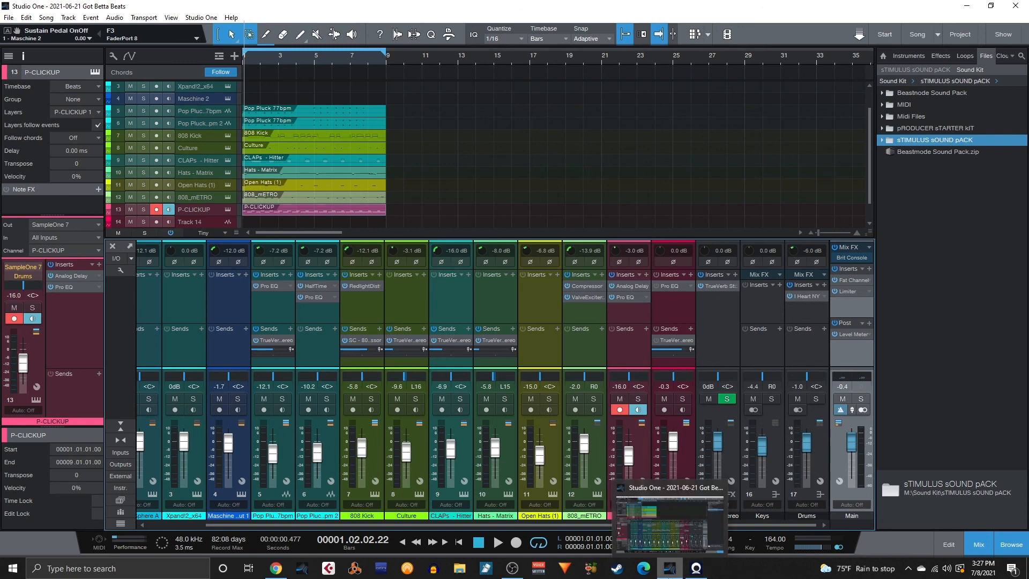